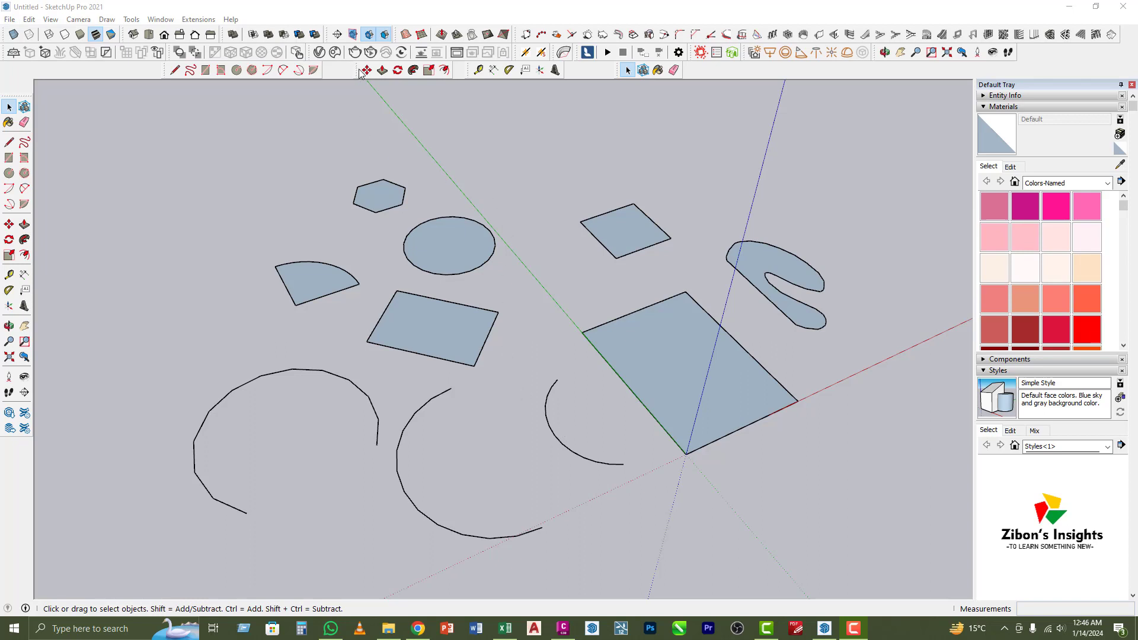
Undock the Edit toolbar into the drawing area and dock it back in its toolbar row
drag(354, 73, 358, 142)
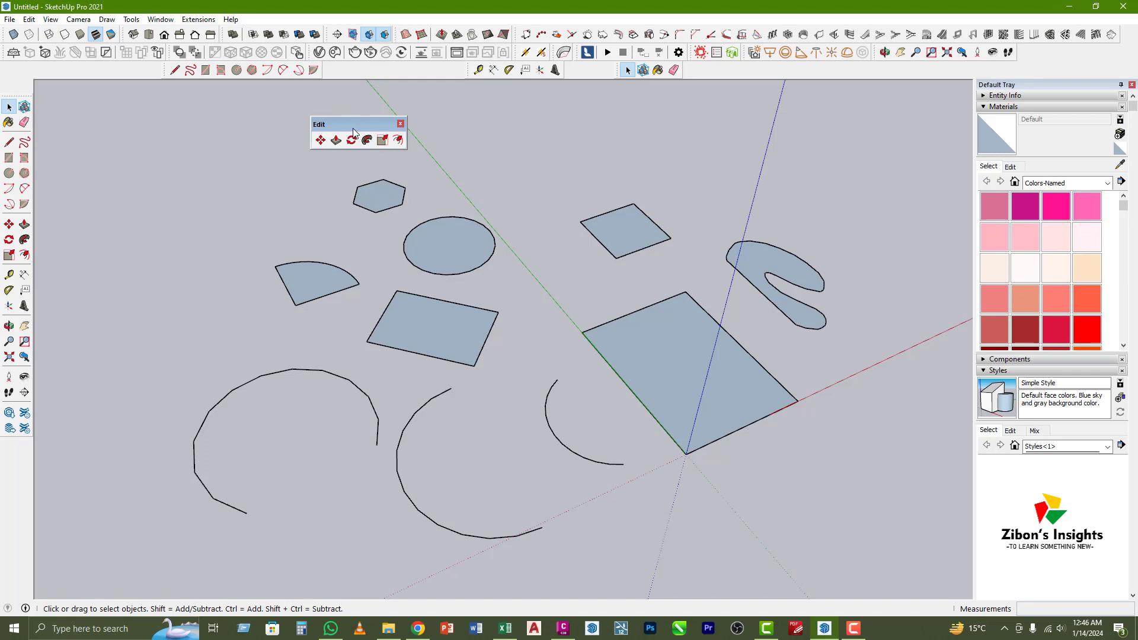
drag(354, 131, 390, 72)
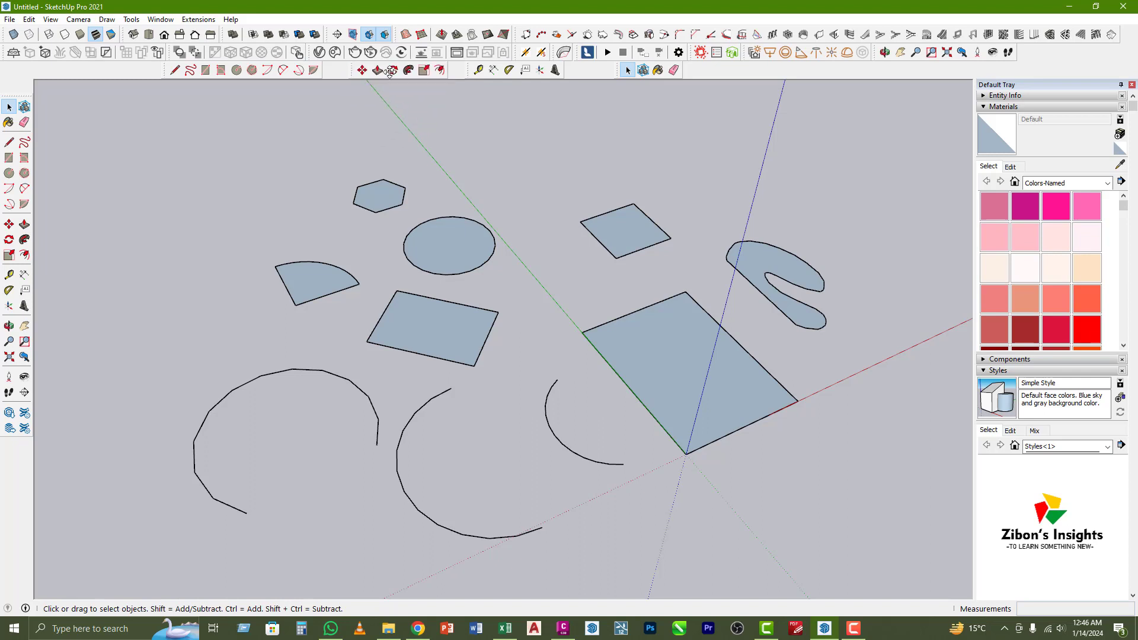
Move the large rectangle at the origin, with its edges, 10' along the green axis in the negative direction and deselect it
middle_drag(517, 260, 519, 261)
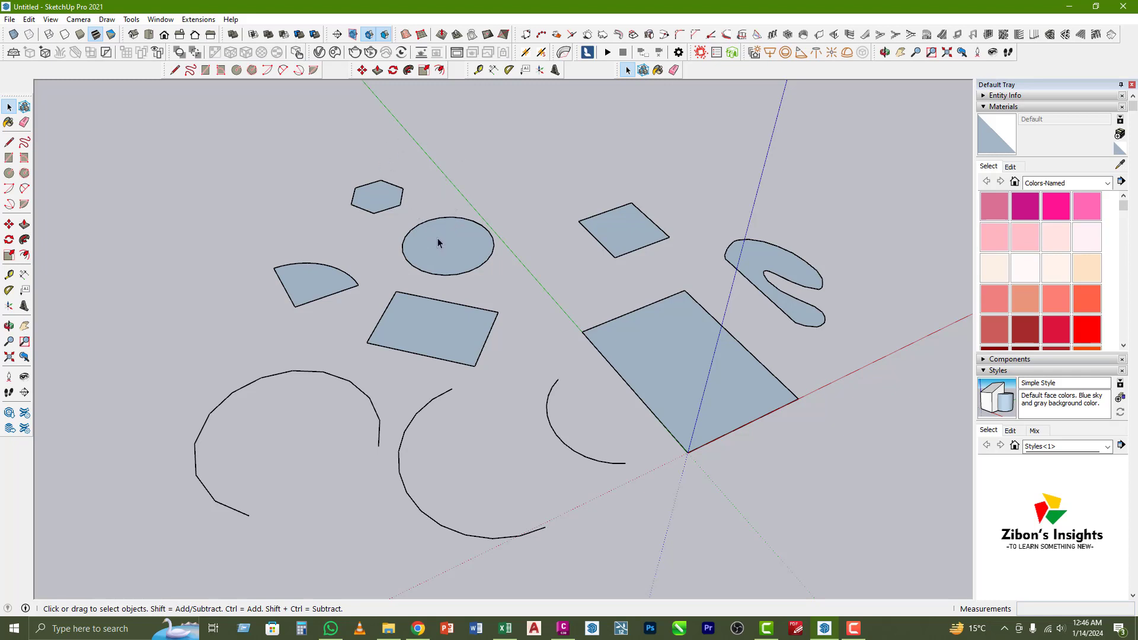
middle_drag(438, 243, 444, 233)
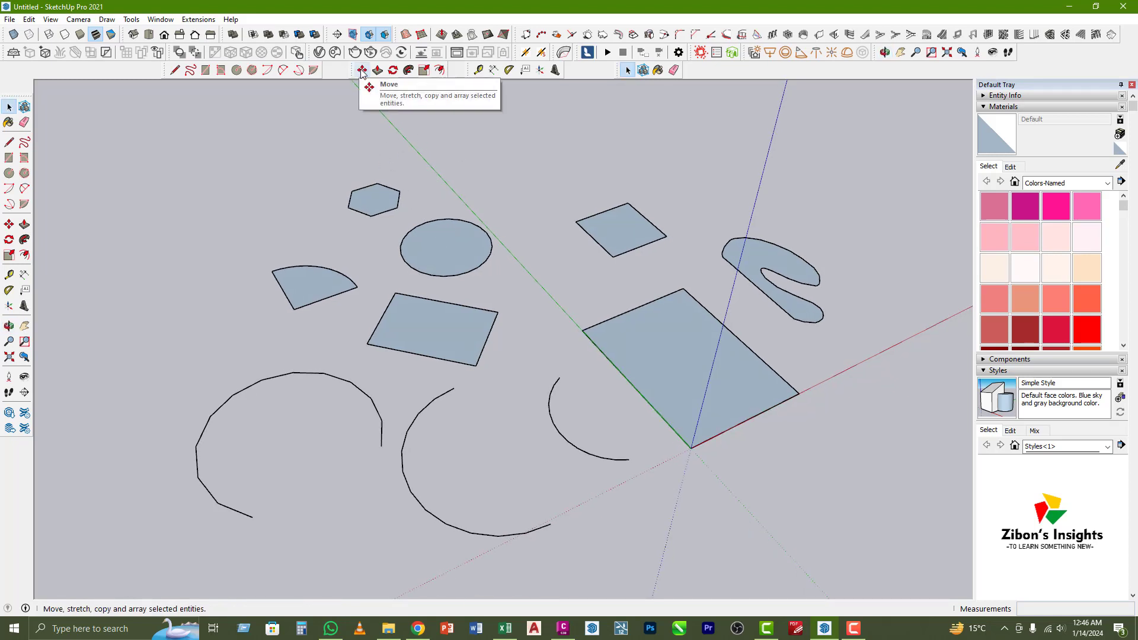
shift+middle_drag(498, 325, 449, 324)
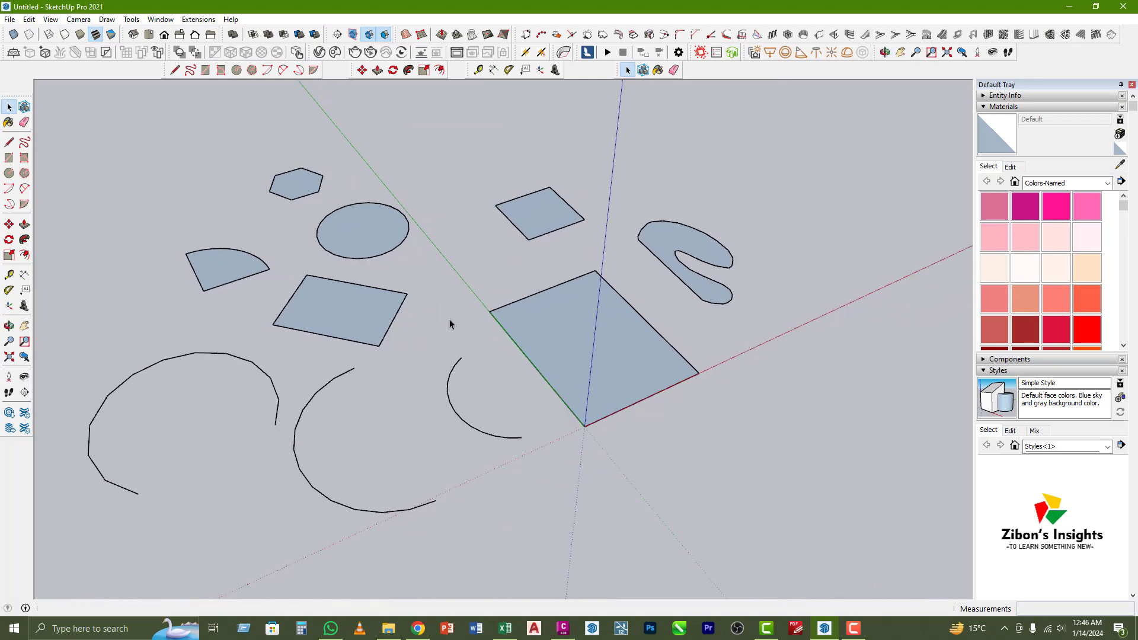
click(557, 336)
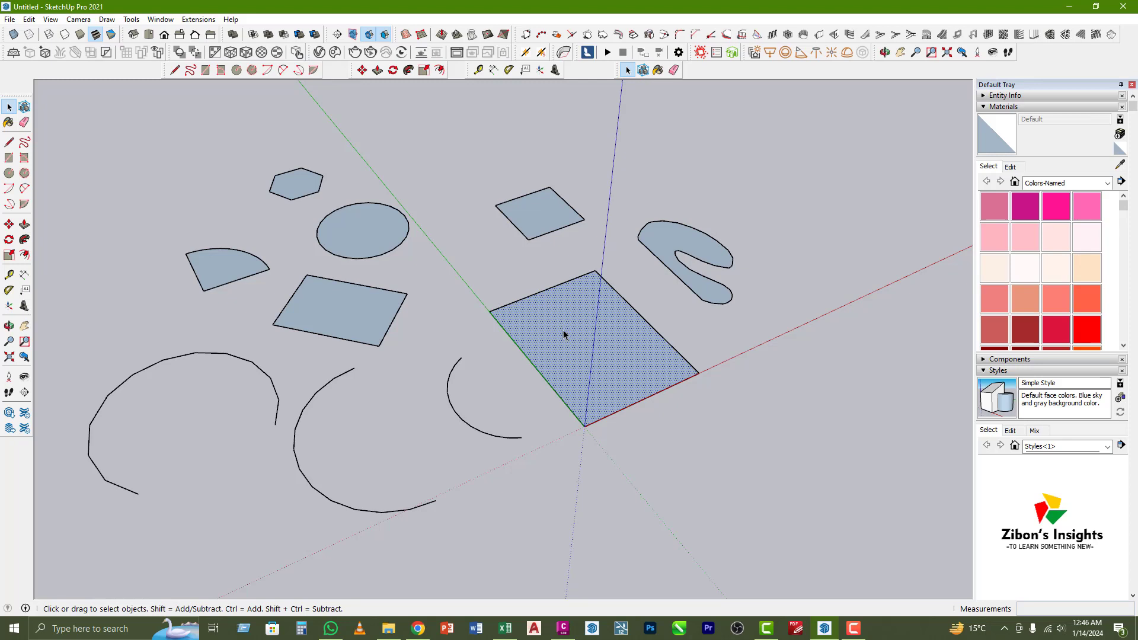
double_click(562, 333)
shift+middle_drag(563, 353, 551, 316)
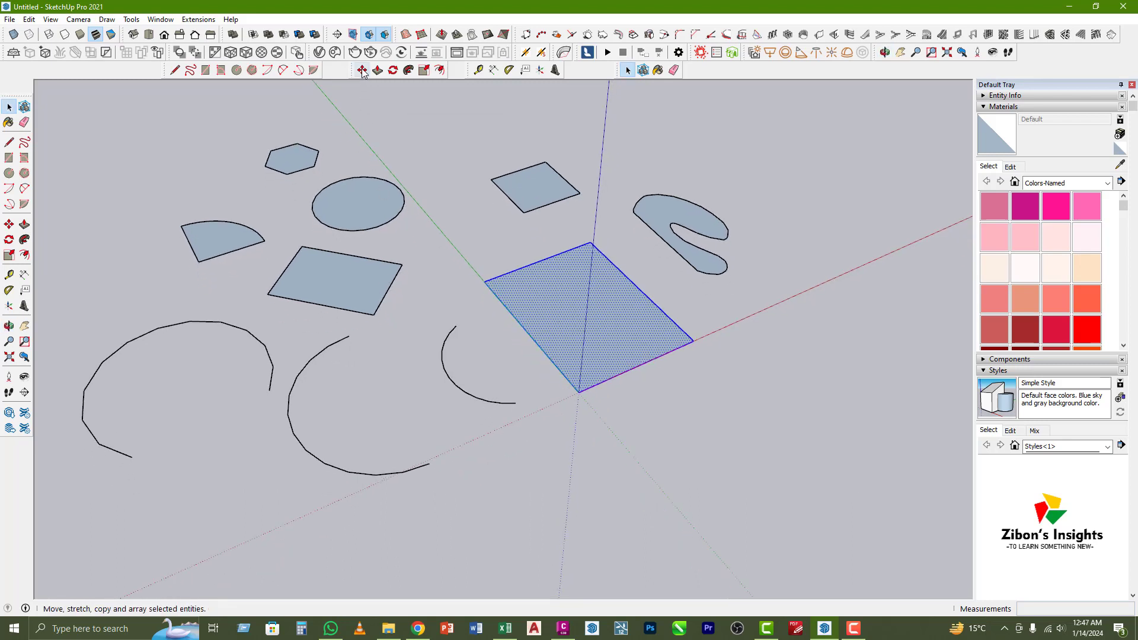
key(m)
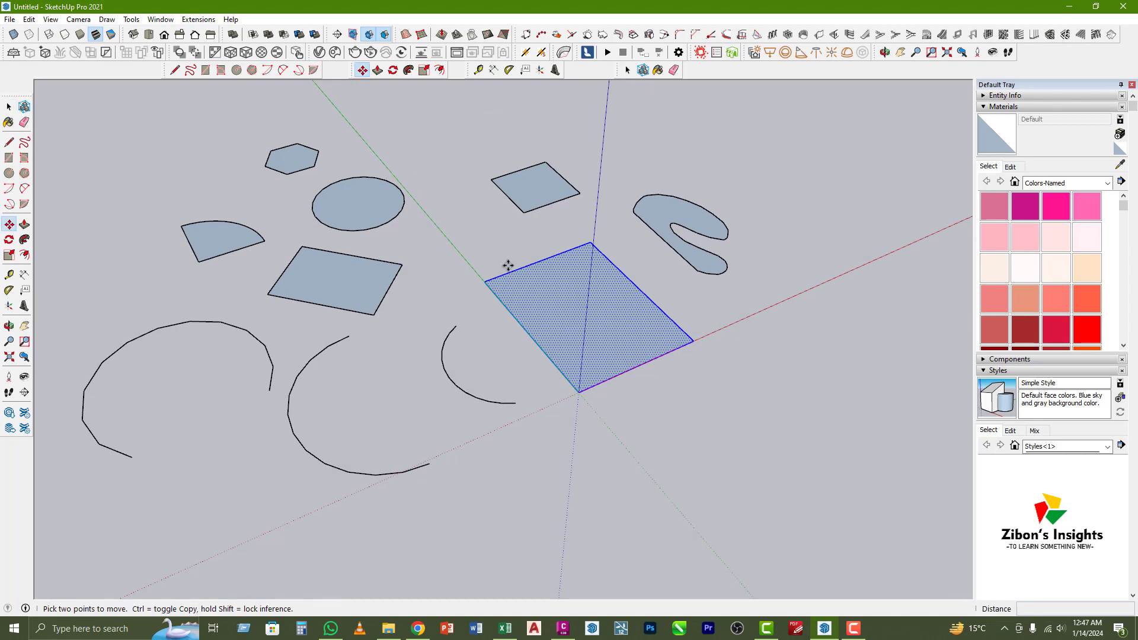
click(599, 409)
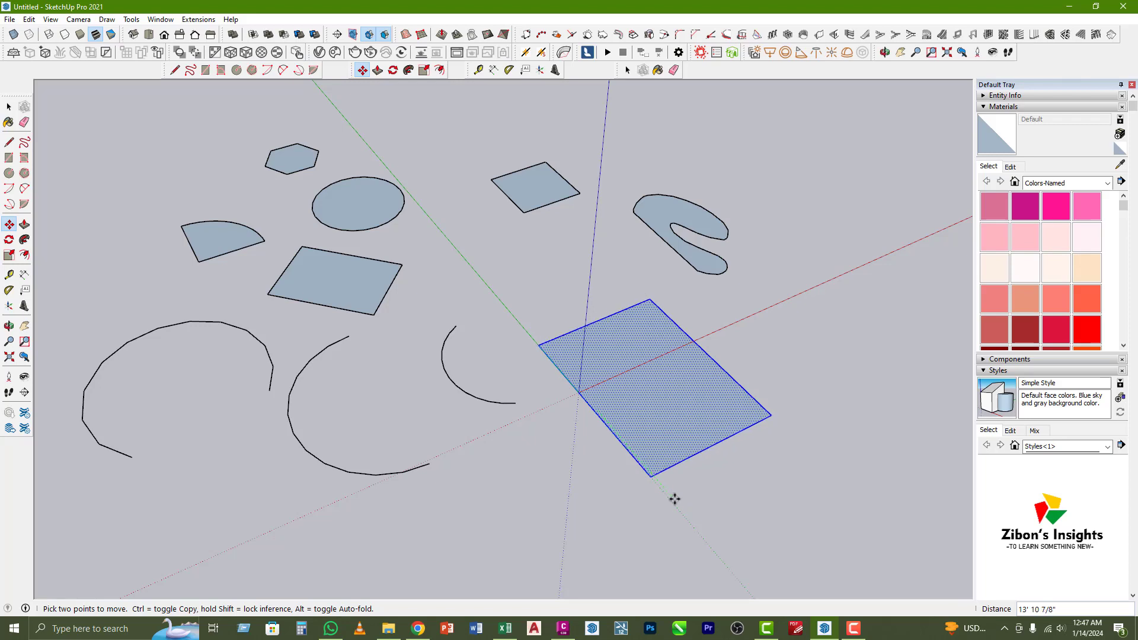
text(10')
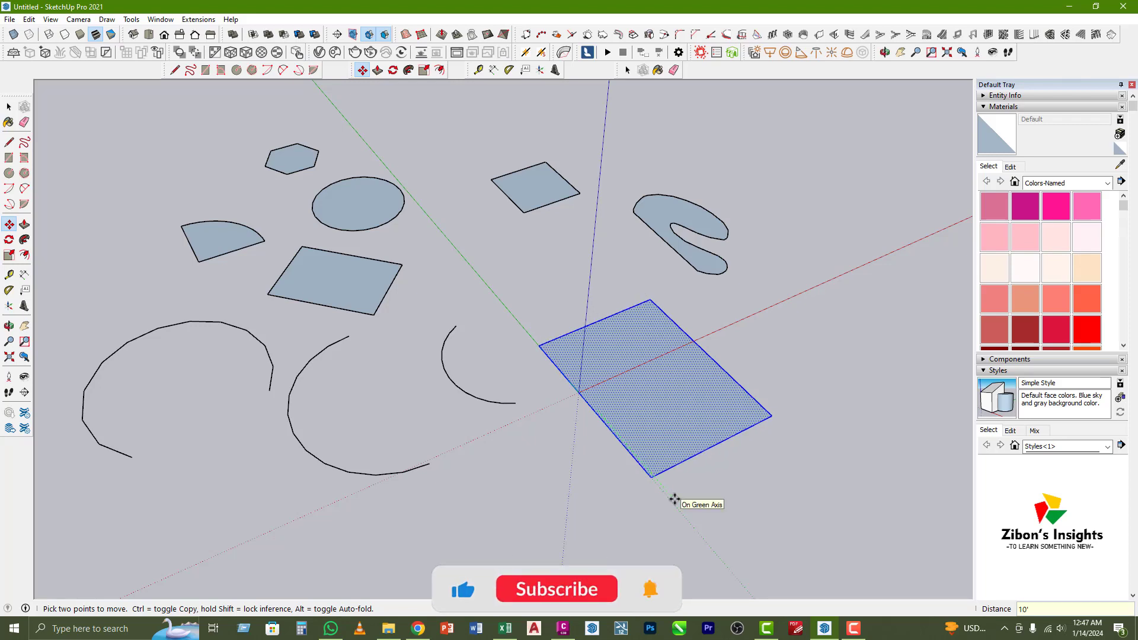
key(Return)
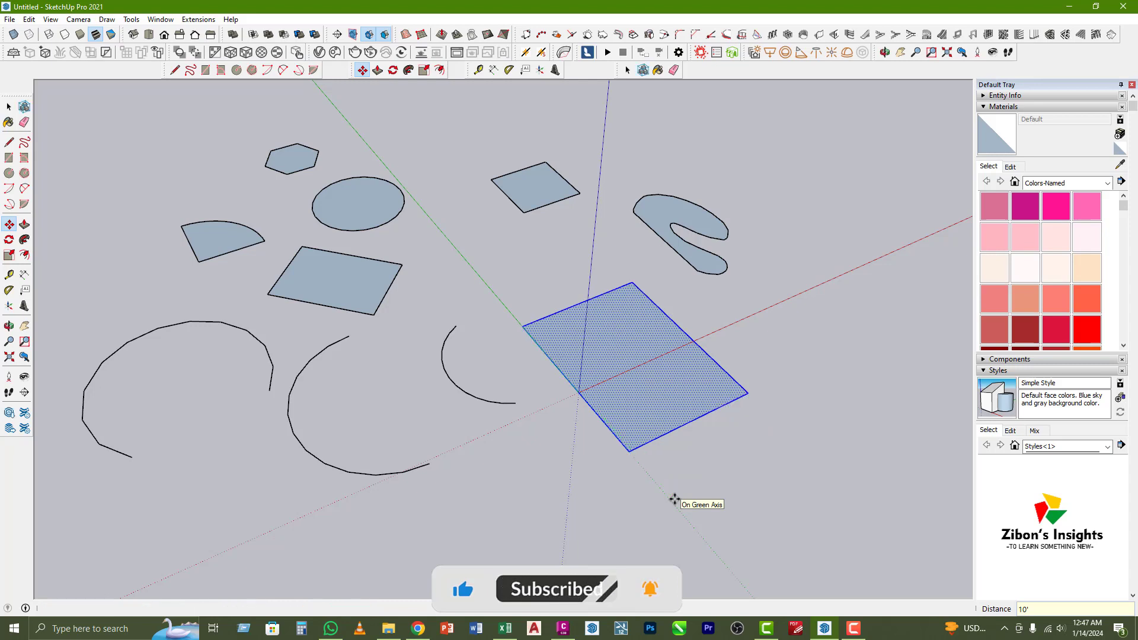
key(space)
middle_drag(523, 303, 532, 312)
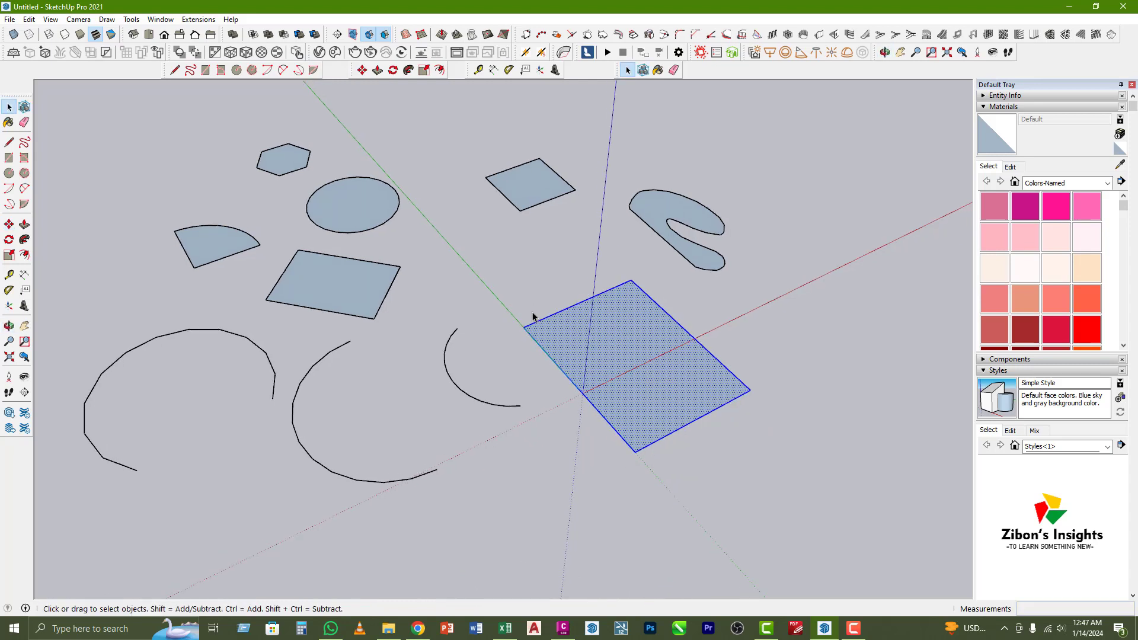
click(511, 275)
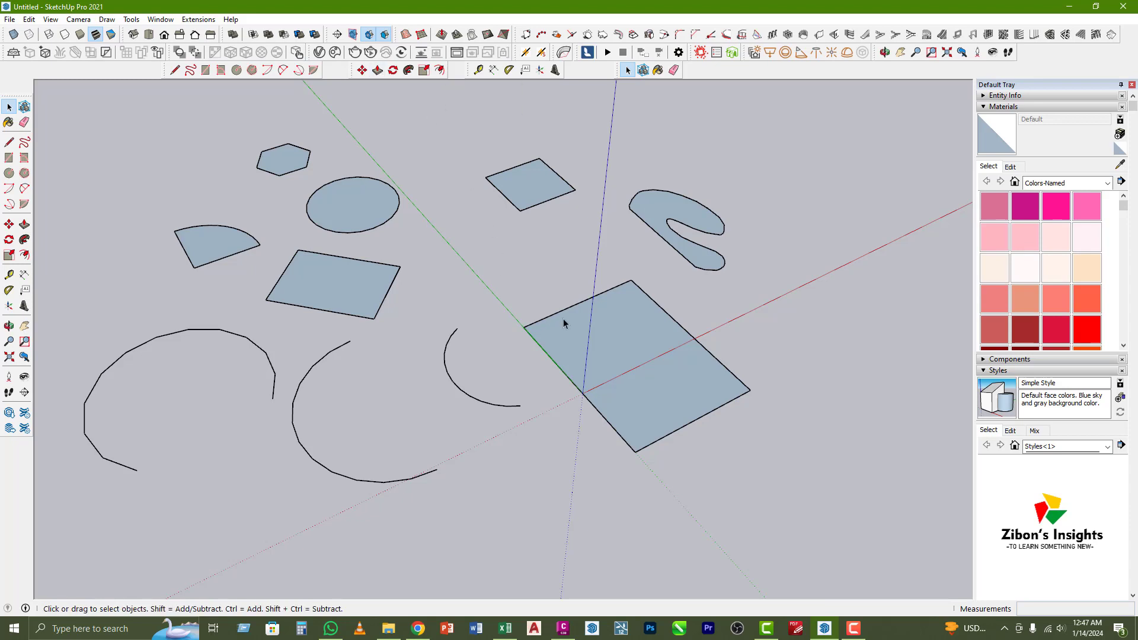
Push/Pull the large rectangle crossing the red axis upward 2' into a slab
shift+middle_drag(563, 322, 503, 304)
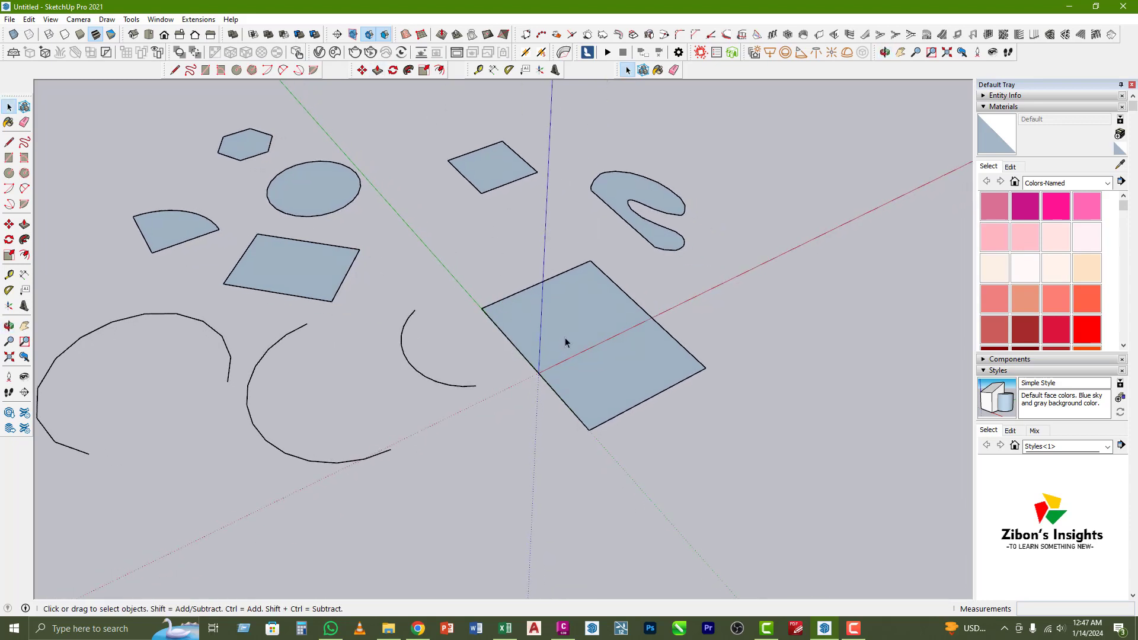
shift+middle_drag(565, 338, 579, 319)
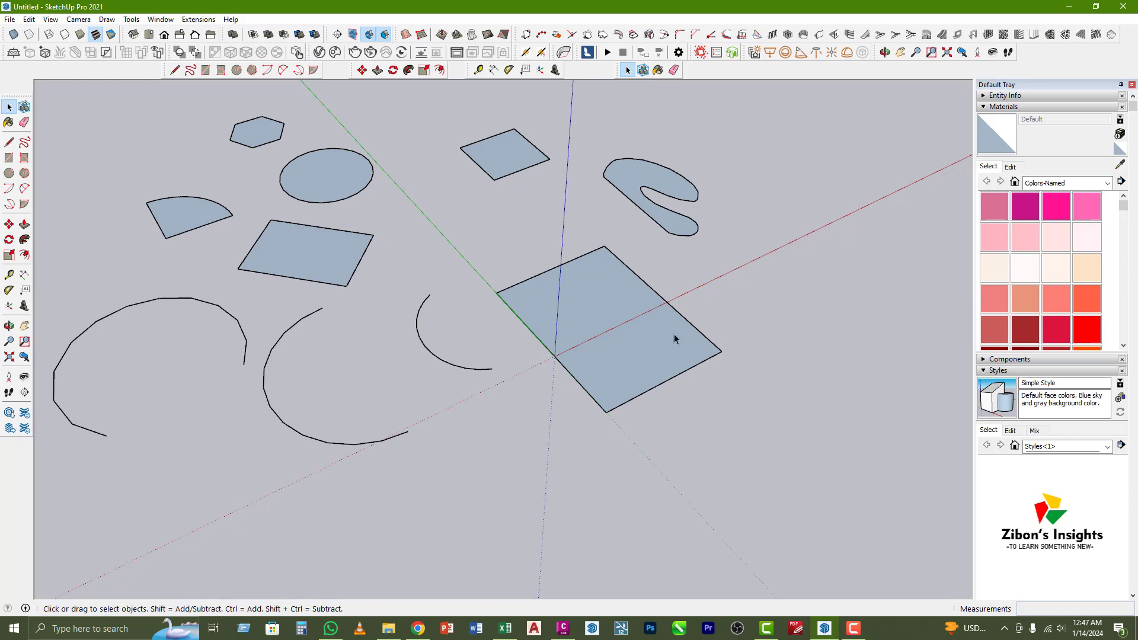
middle_drag(660, 379, 653, 368)
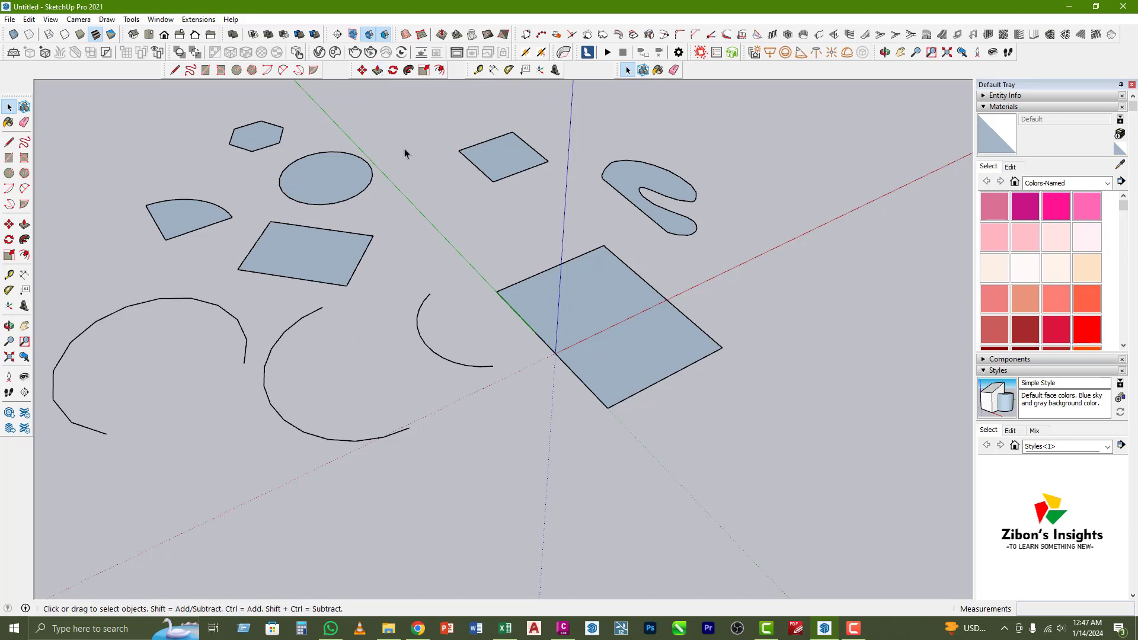
key(p)
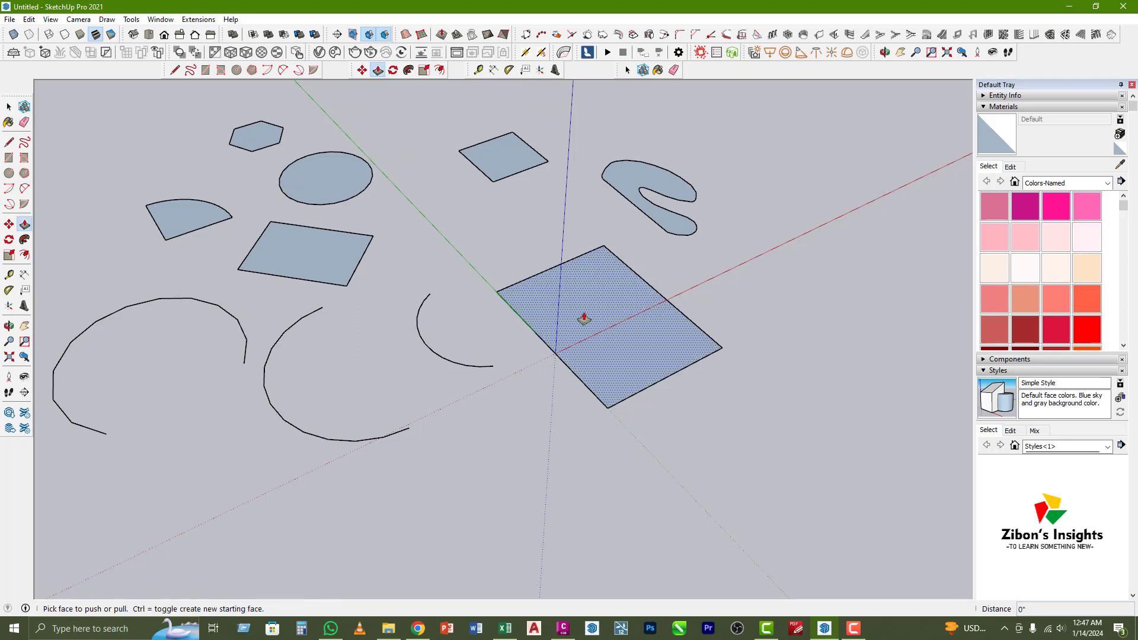
click(584, 319)
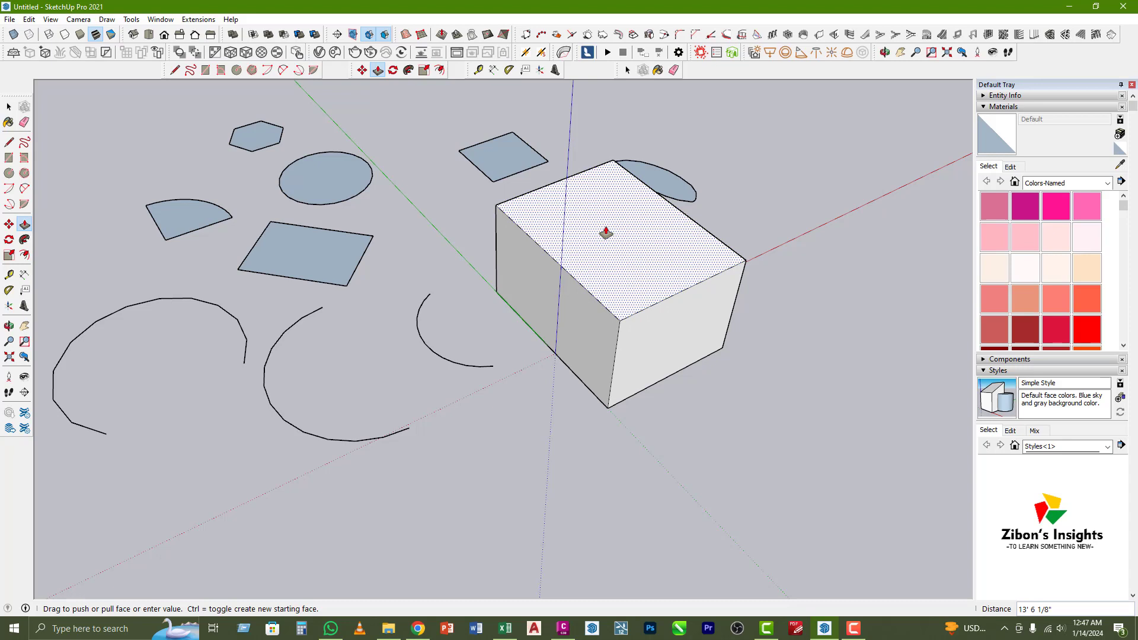
text(2')
key(Return)
key(space)
scroll(618, 360, up, 2)
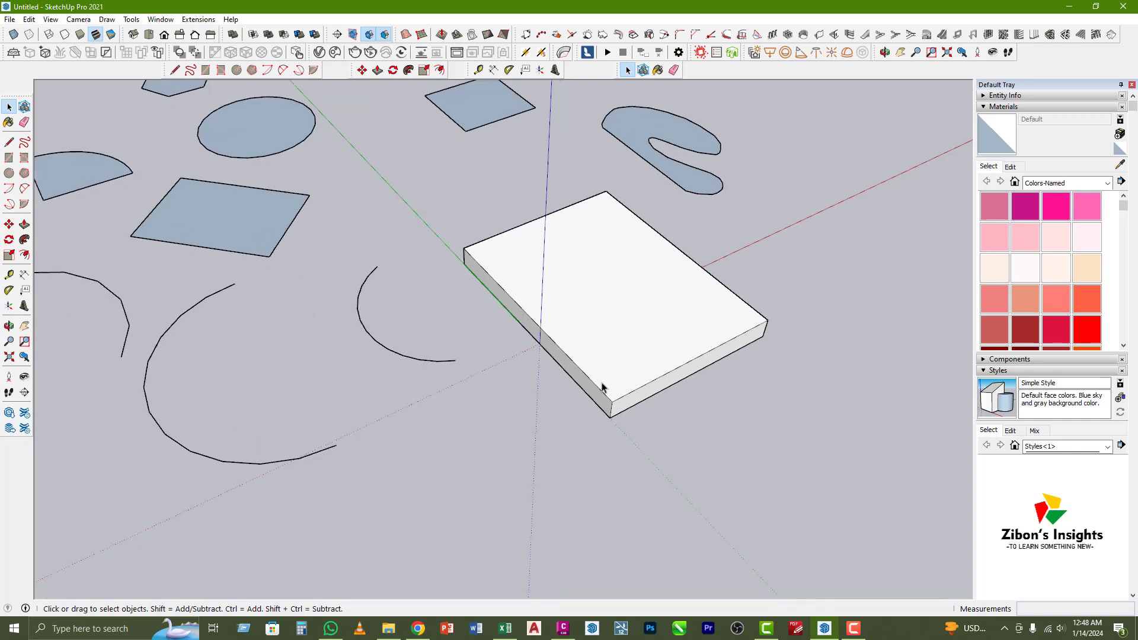
Push/Pull the circle up into a tall cylinder and the small rectangle beyond the green axis up into a box
key(o)
drag(602, 371, 699, 364)
shift+middle_drag(553, 316, 690, 366)
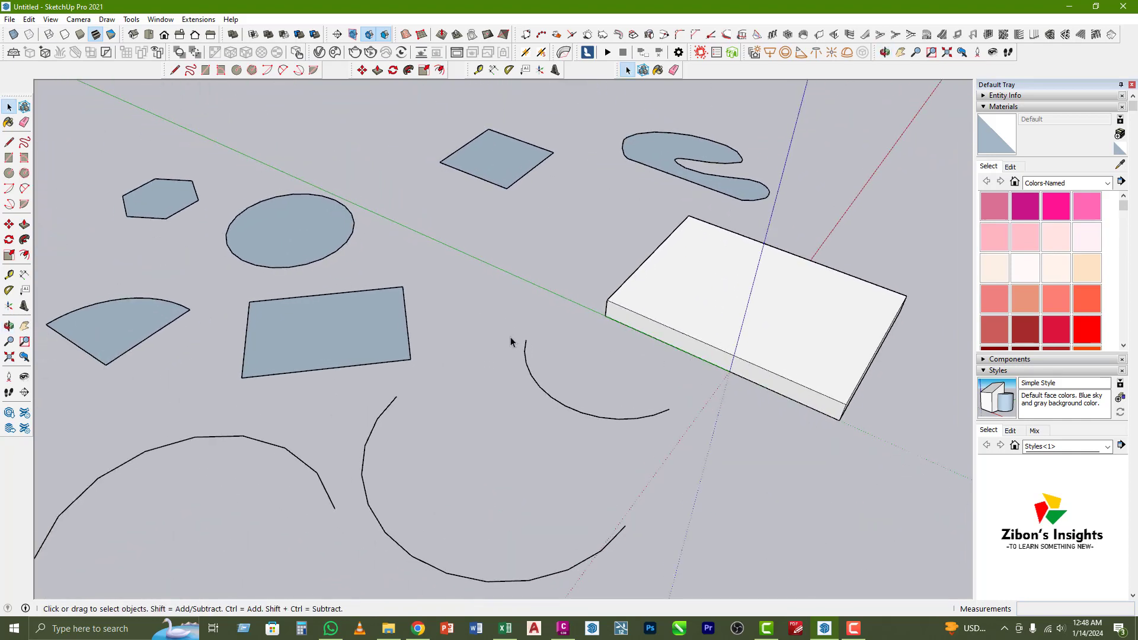
middle_drag(511, 340, 456, 344)
key(p)
click(326, 229)
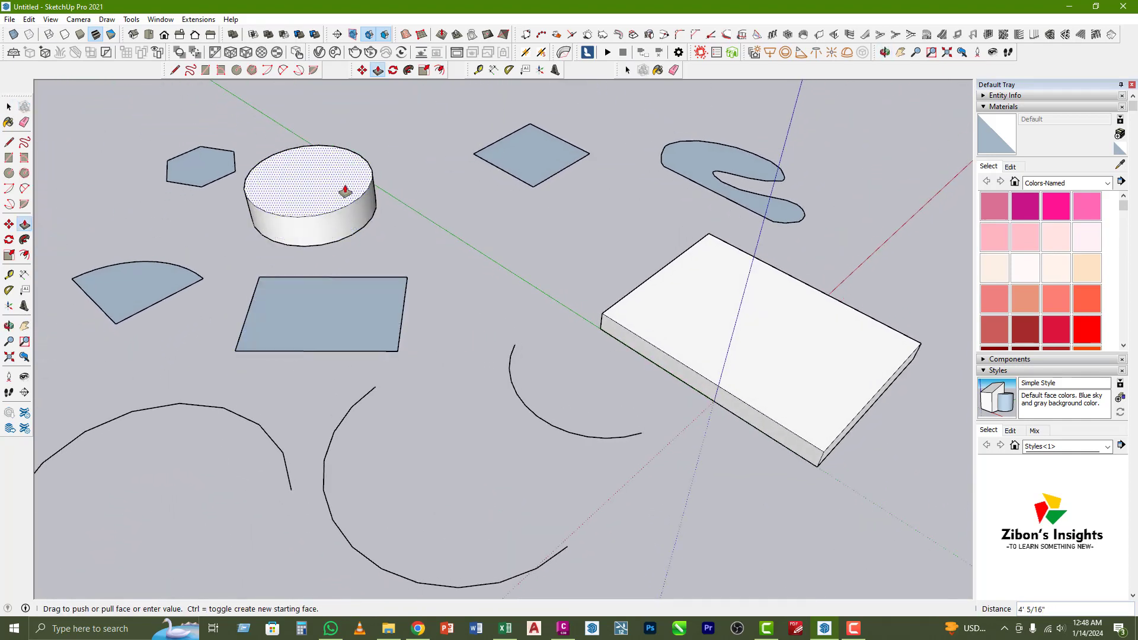
click(332, 113)
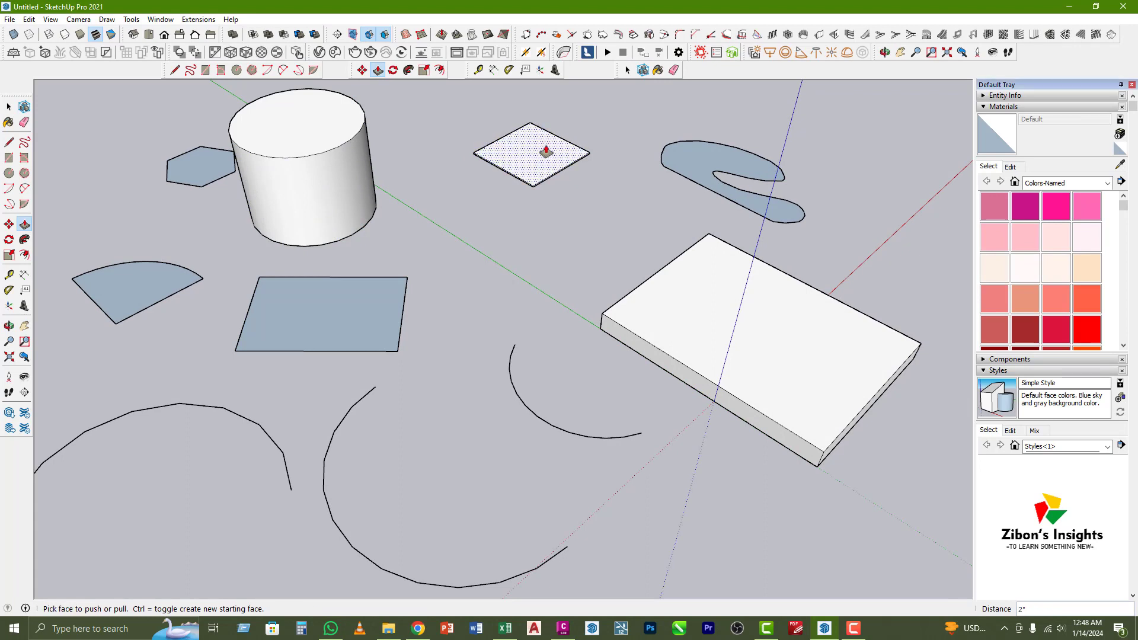
click(541, 158)
click(574, 105)
click(326, 126)
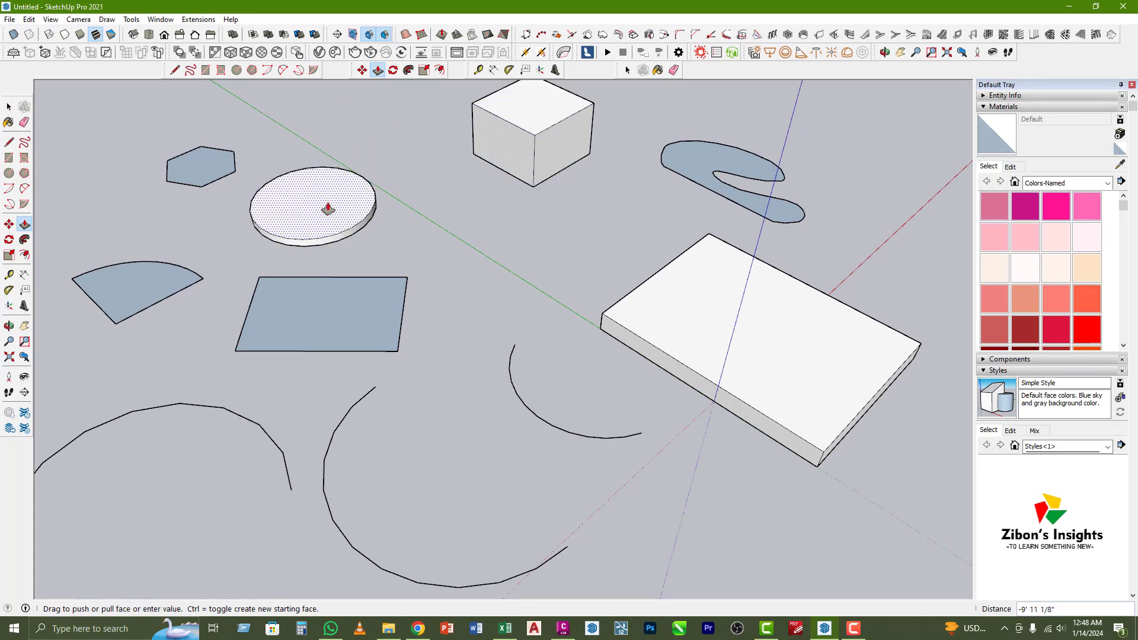
click(354, 119)
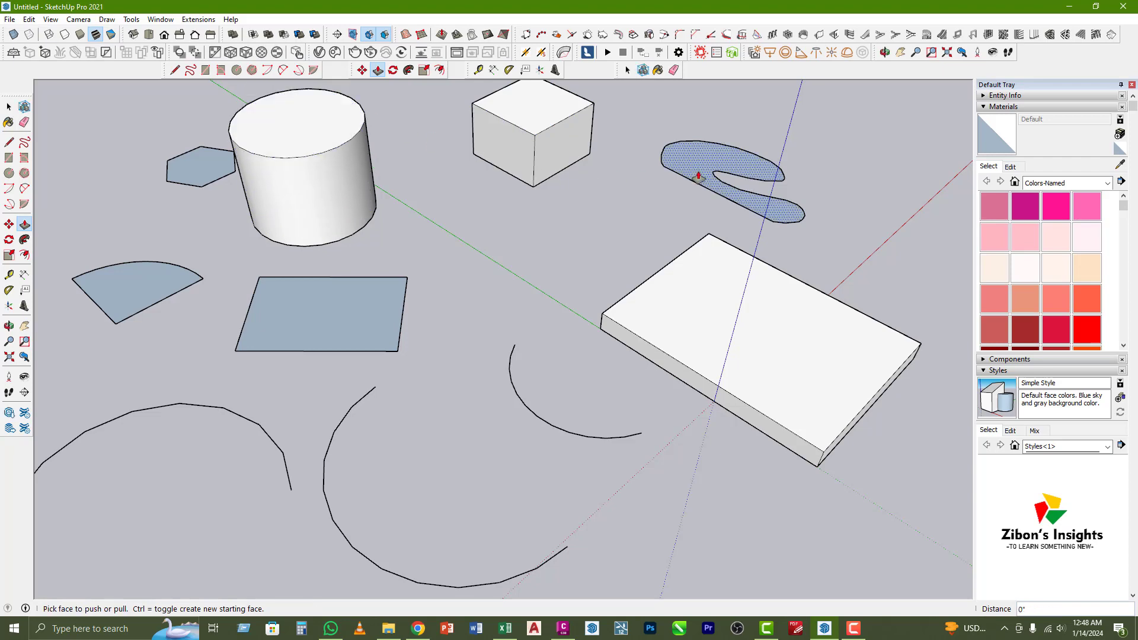
Push/Pull the curved U-shaped face beyond the slab upward into a solid
click(697, 178)
click(711, 137)
key(space)
Rotate the entire rectangular slab 45 degrees clockwise in the horizontal plane about its nearest top corner
middle_drag(585, 243, 518, 219)
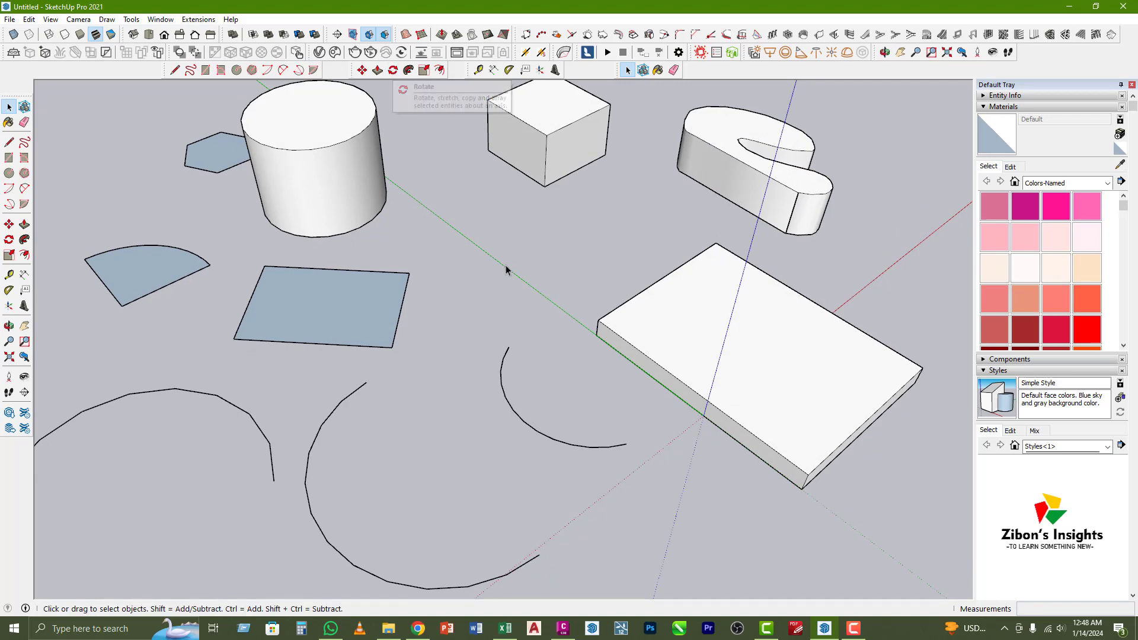
middle_drag(506, 265, 502, 268)
click(695, 351)
middle_drag(695, 351, 599, 336)
click(682, 414)
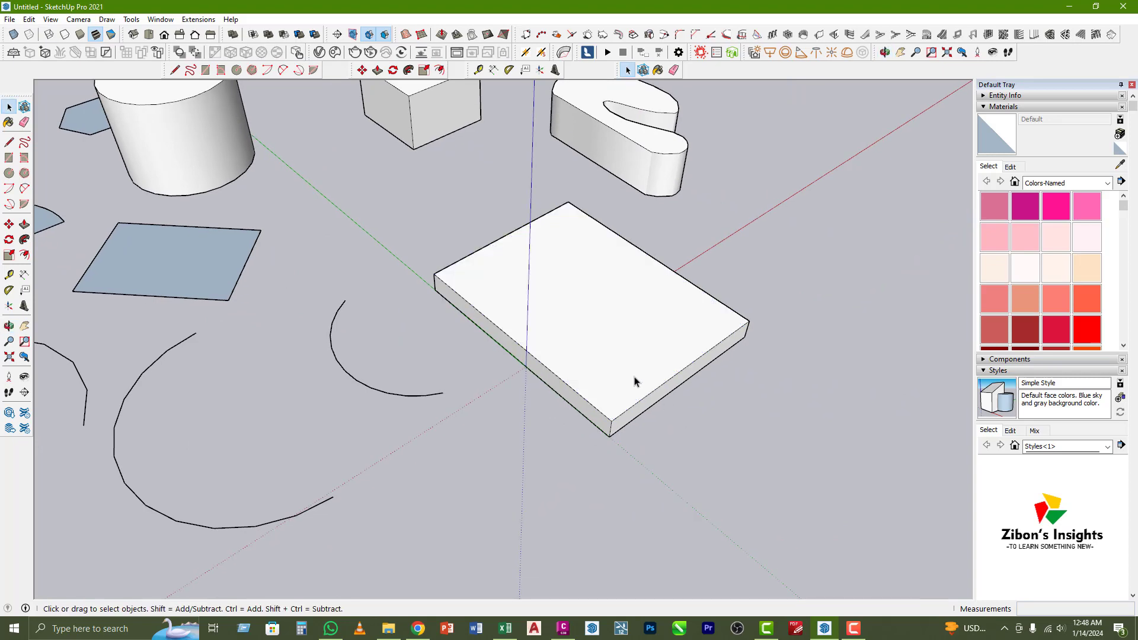
middle_drag(628, 384, 608, 388)
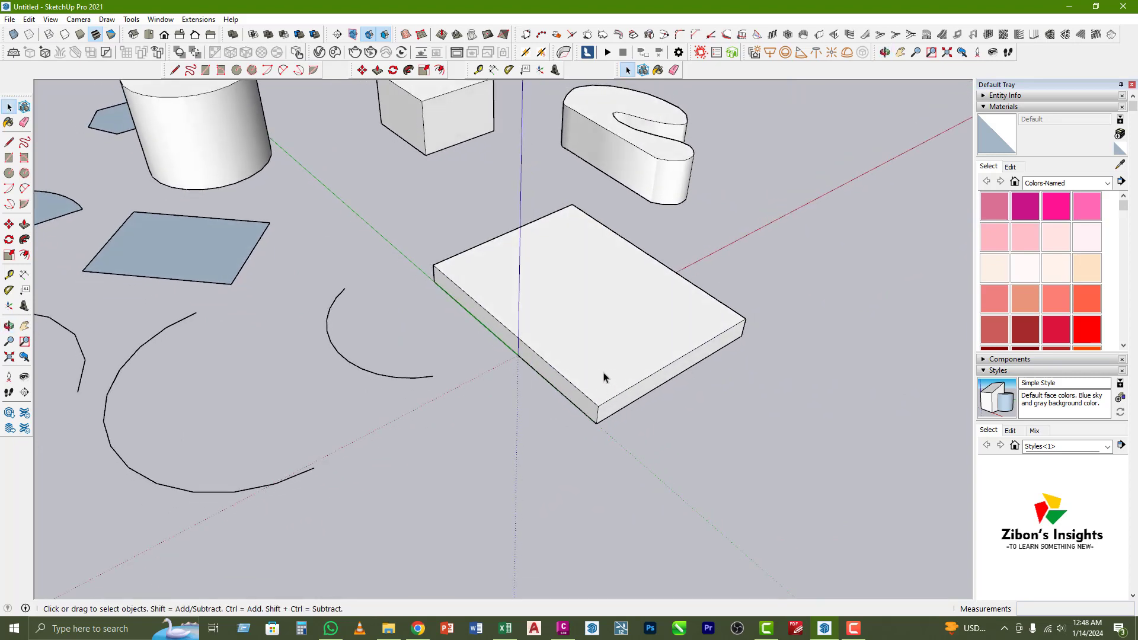
triple_click(593, 370)
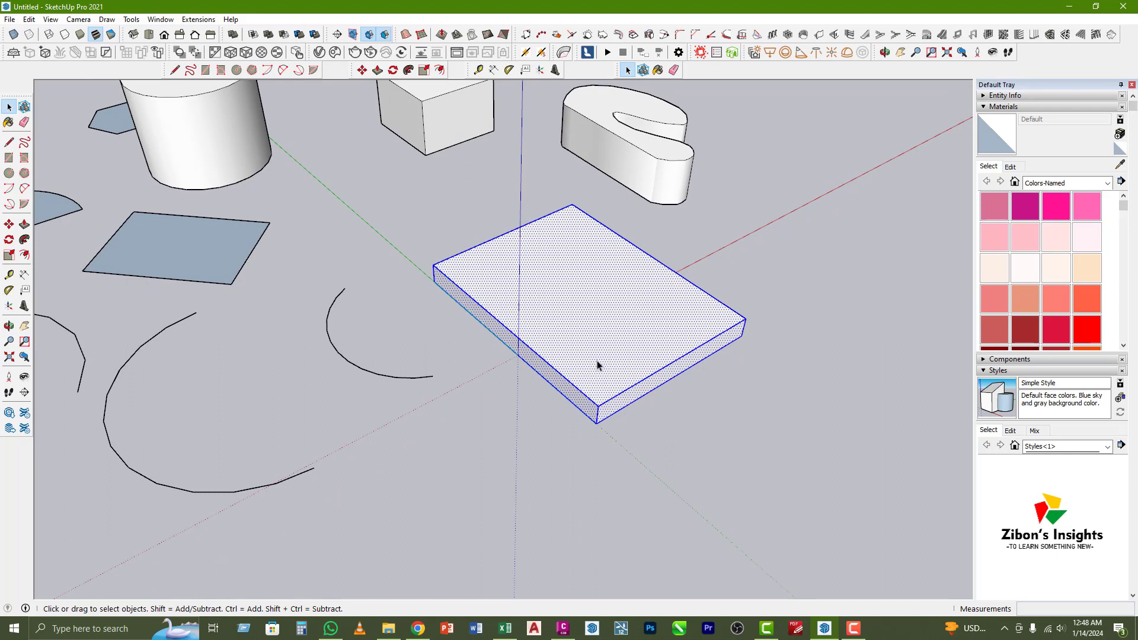
click(394, 72)
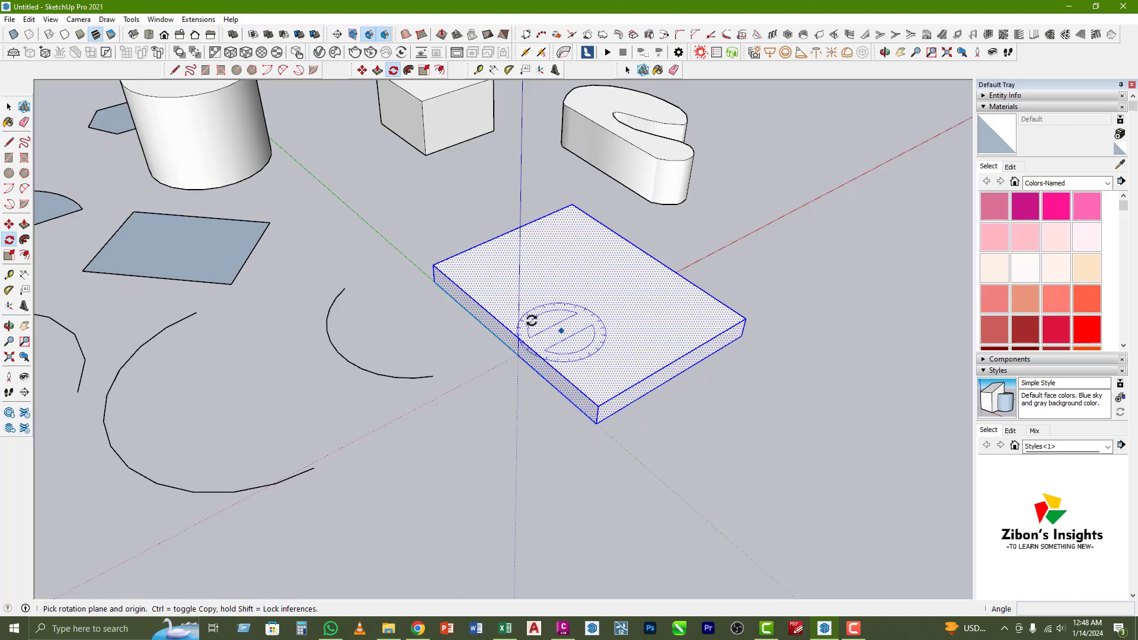
click(572, 300)
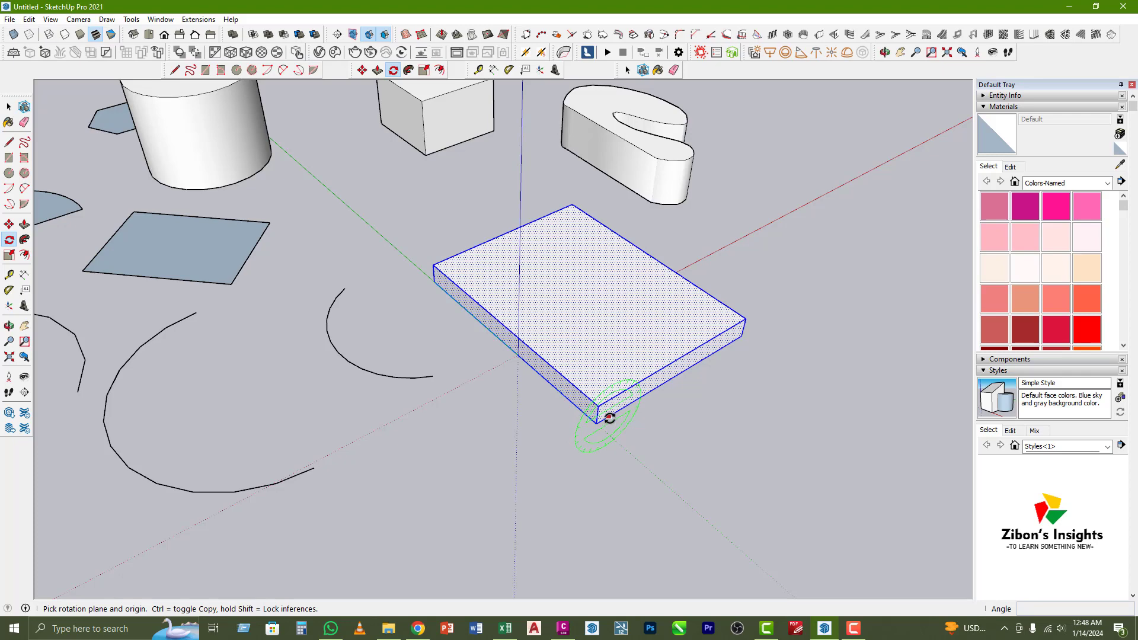
scroll(608, 417, up, 1)
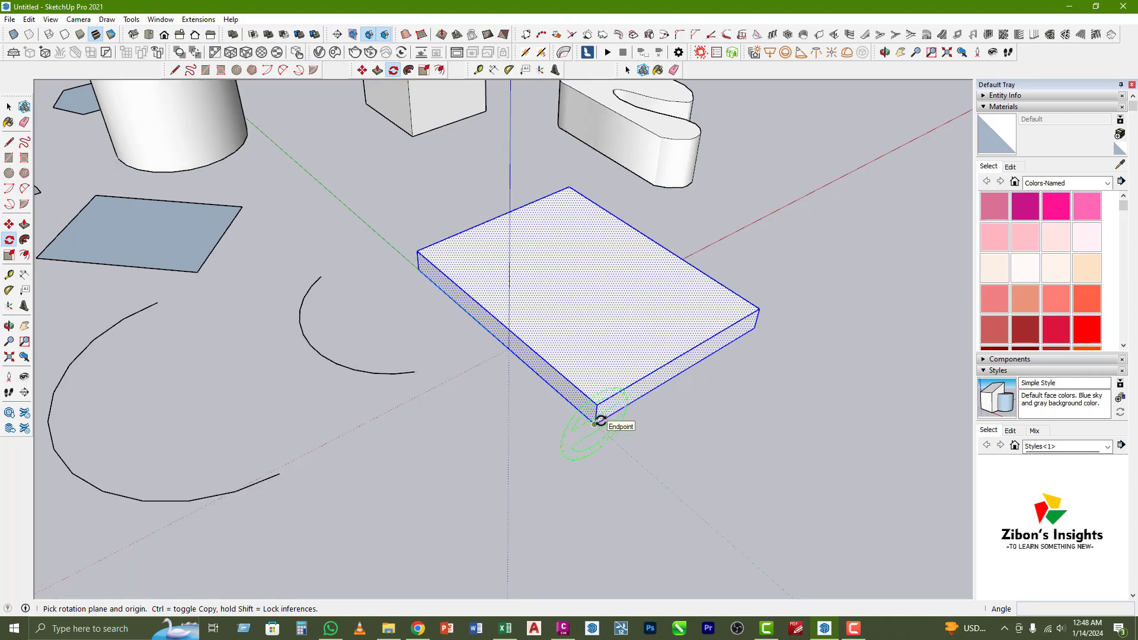
scroll(600, 421, up, 1)
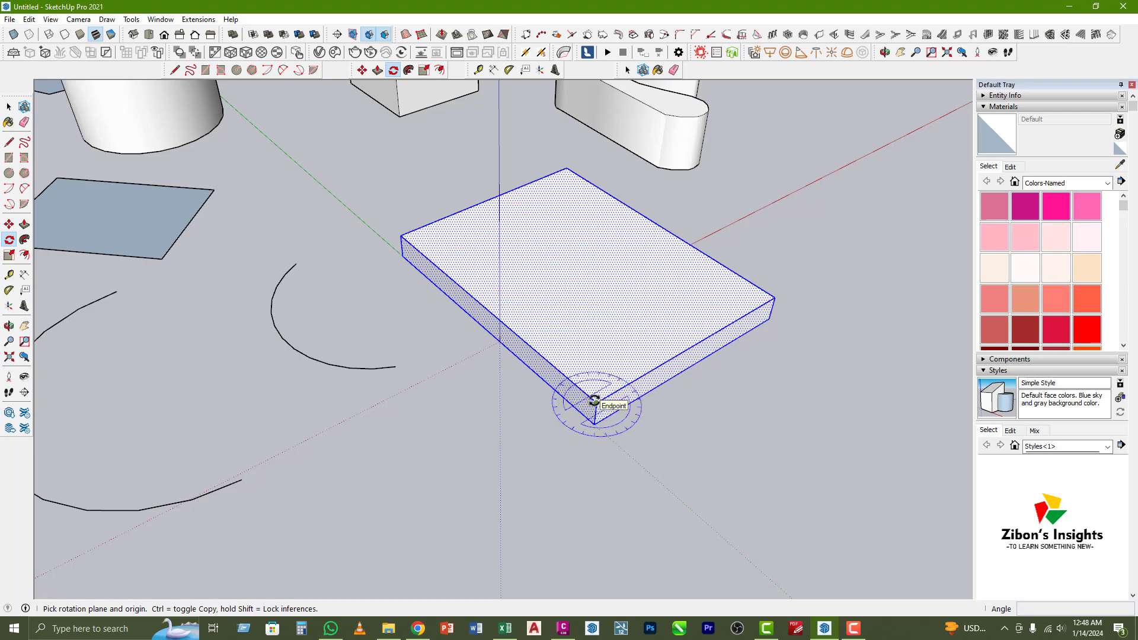
click(596, 401)
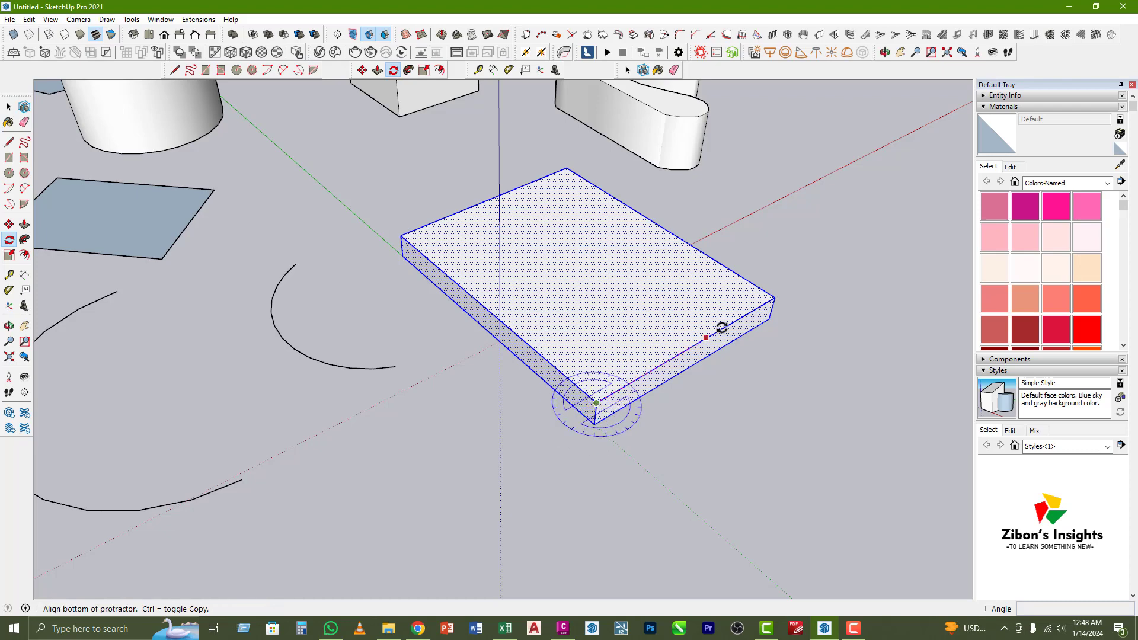
click(831, 256)
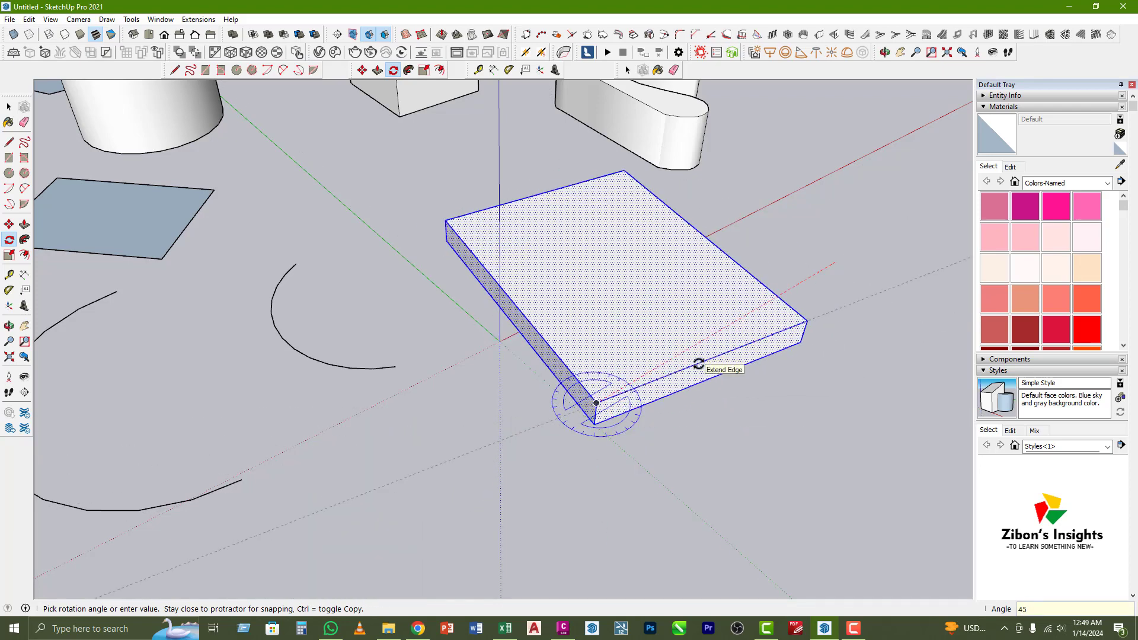
key(Return)
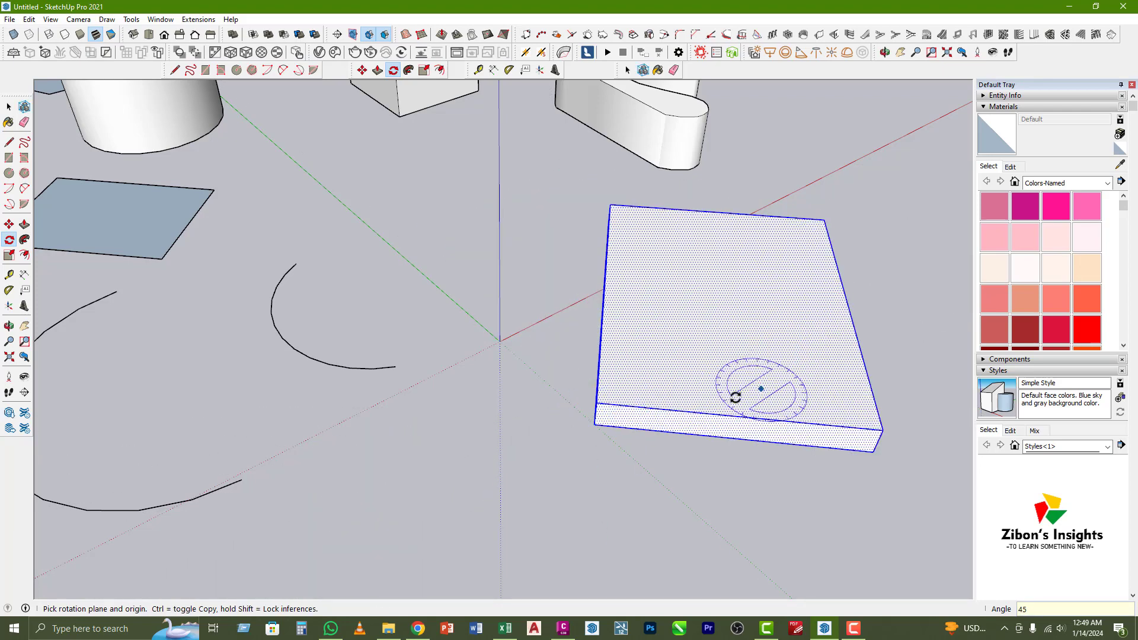
key(space)
middle_drag(623, 397, 569, 358)
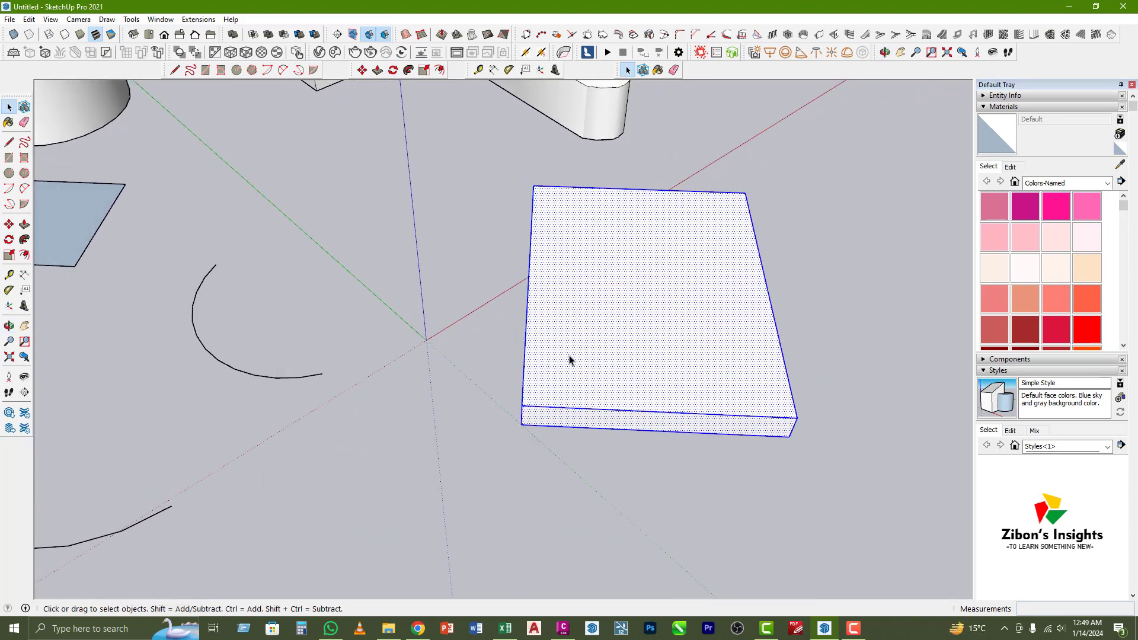
shift+drag(538, 352, 638, 380)
mouse_move(543, 359)
middle_down()
mouse_move(549, 349)
mouse_move(528, 343)
middle_up()
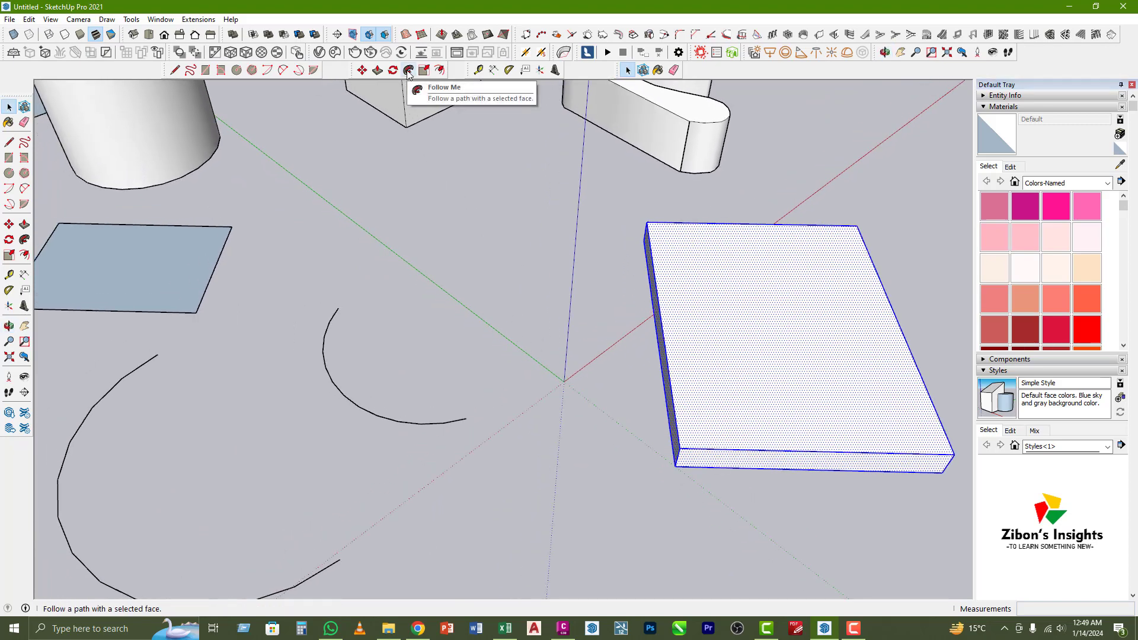
shift+middle_drag(514, 249, 605, 282)
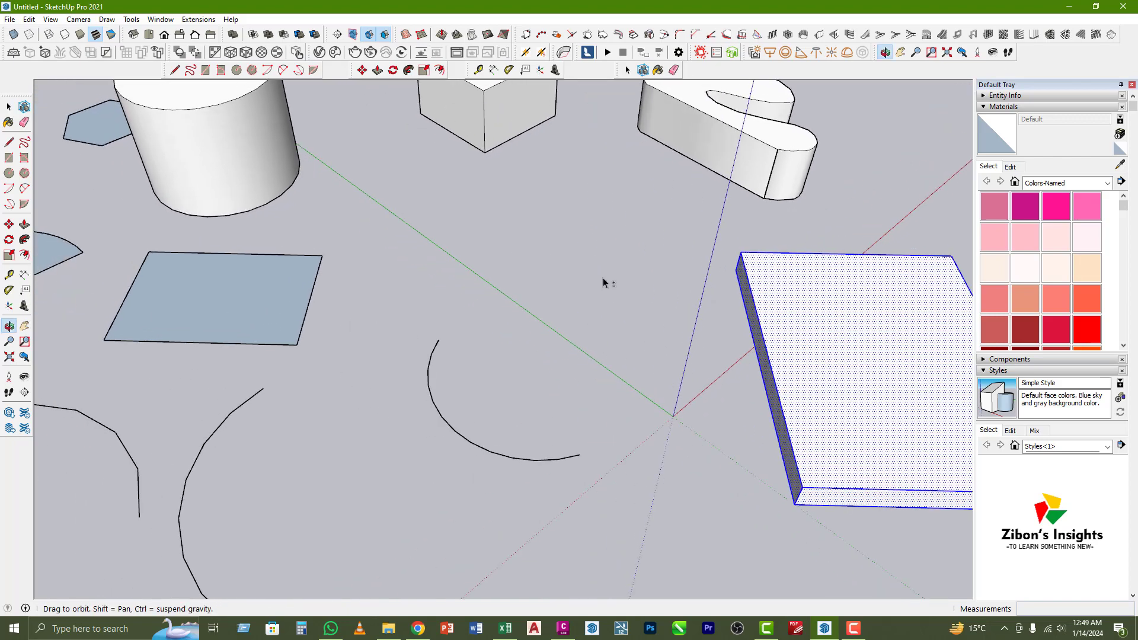
middle_drag(529, 251, 468, 272)
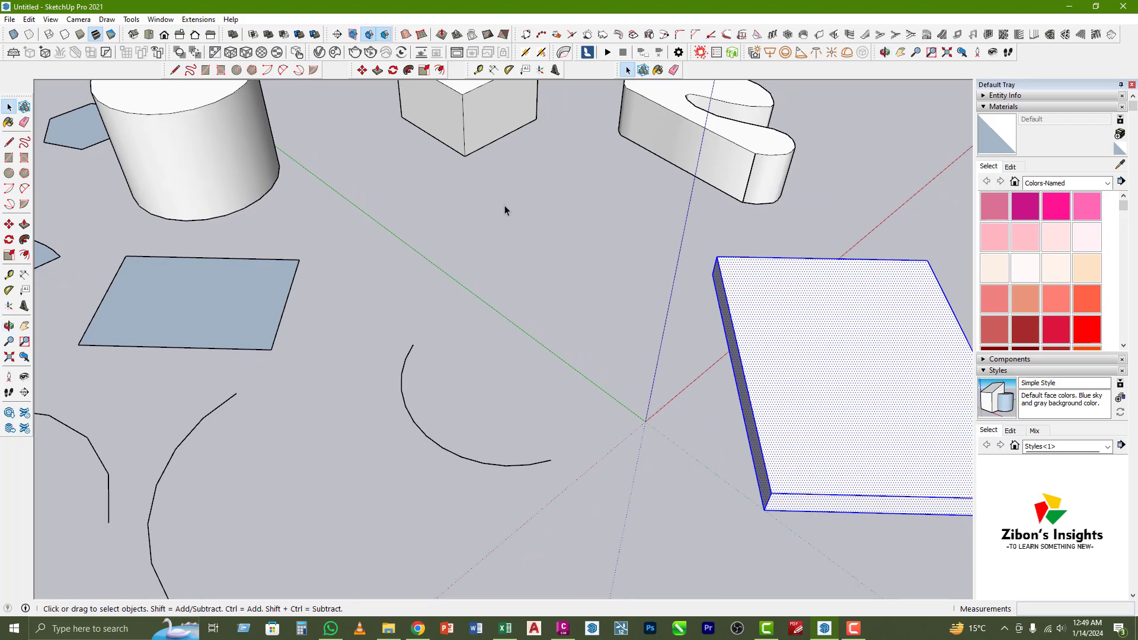
middle_drag(550, 254, 417, 127)
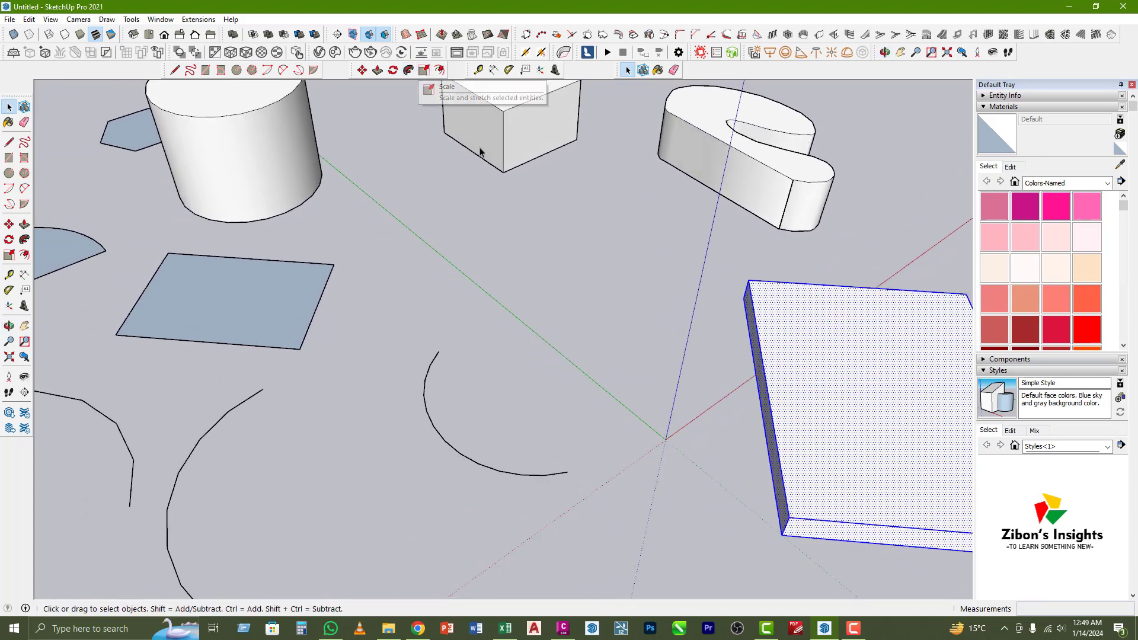
Select the entire rotated slab and scale it upward along the blue axis by a factor of about 4.63
middle_drag(622, 271, 492, 225)
middle_drag(686, 316, 725, 313)
triple_click(736, 319)
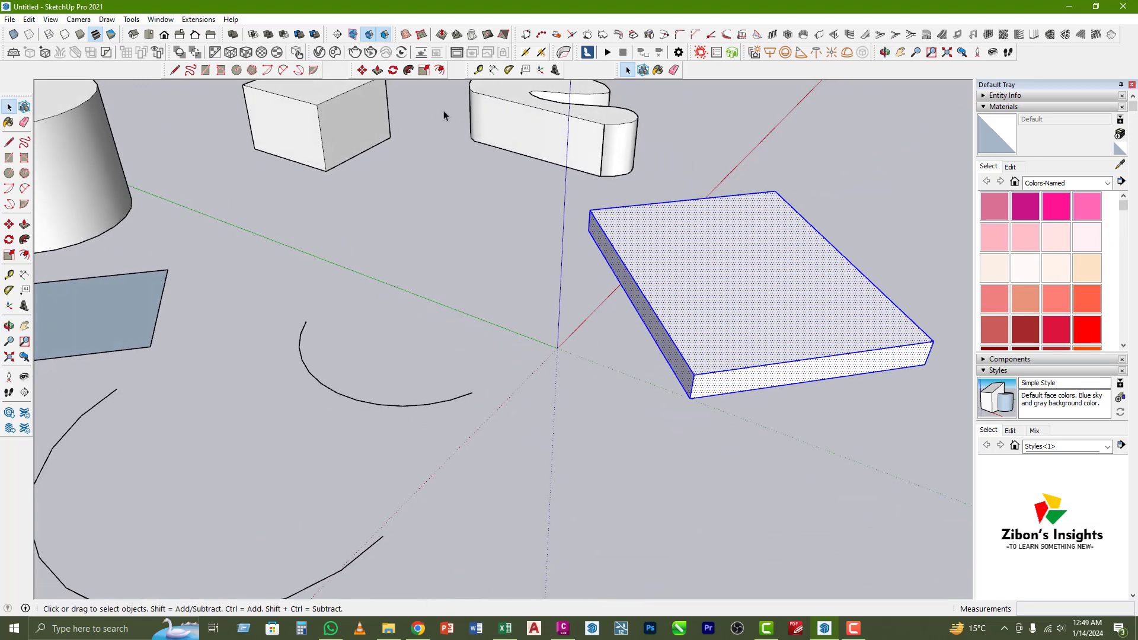
click(424, 71)
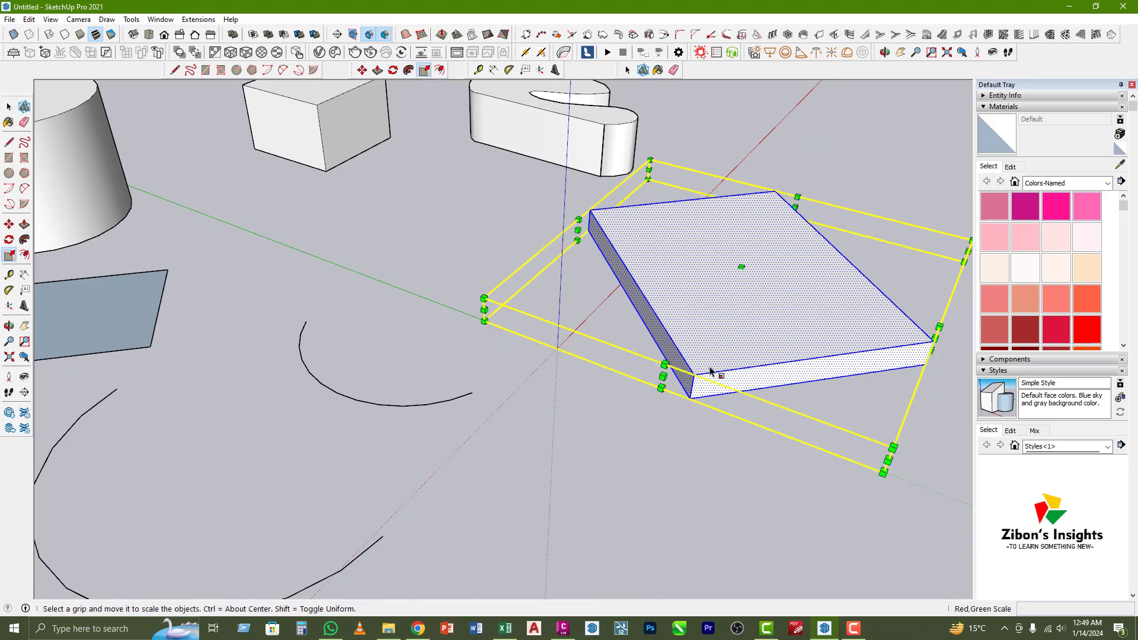
middle_drag(640, 356, 730, 310)
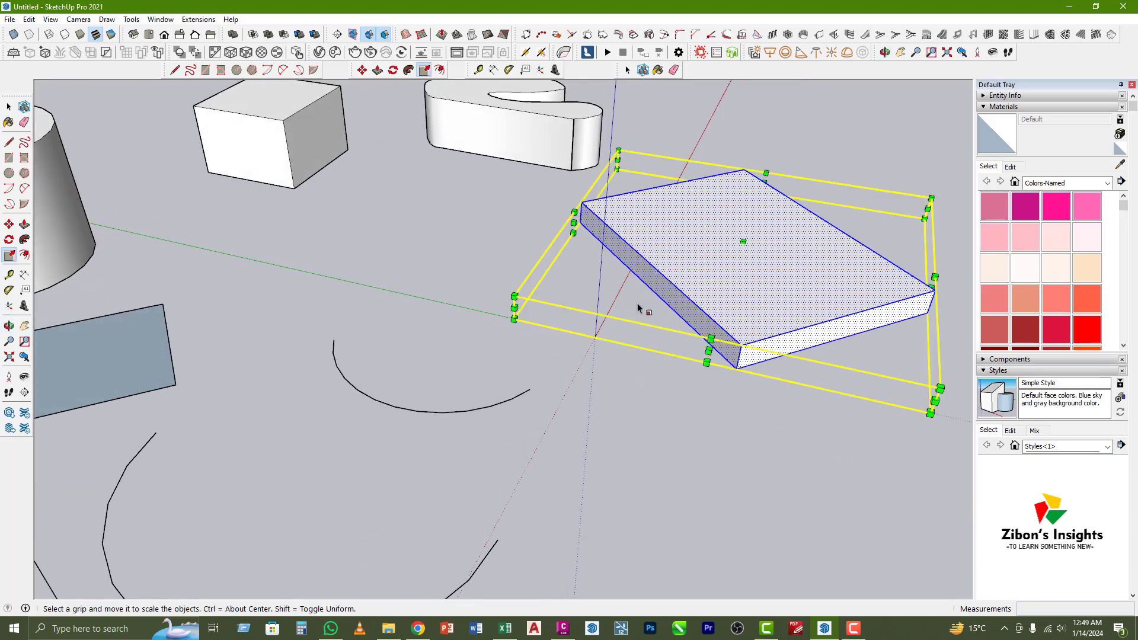
middle_drag(593, 316, 482, 338)
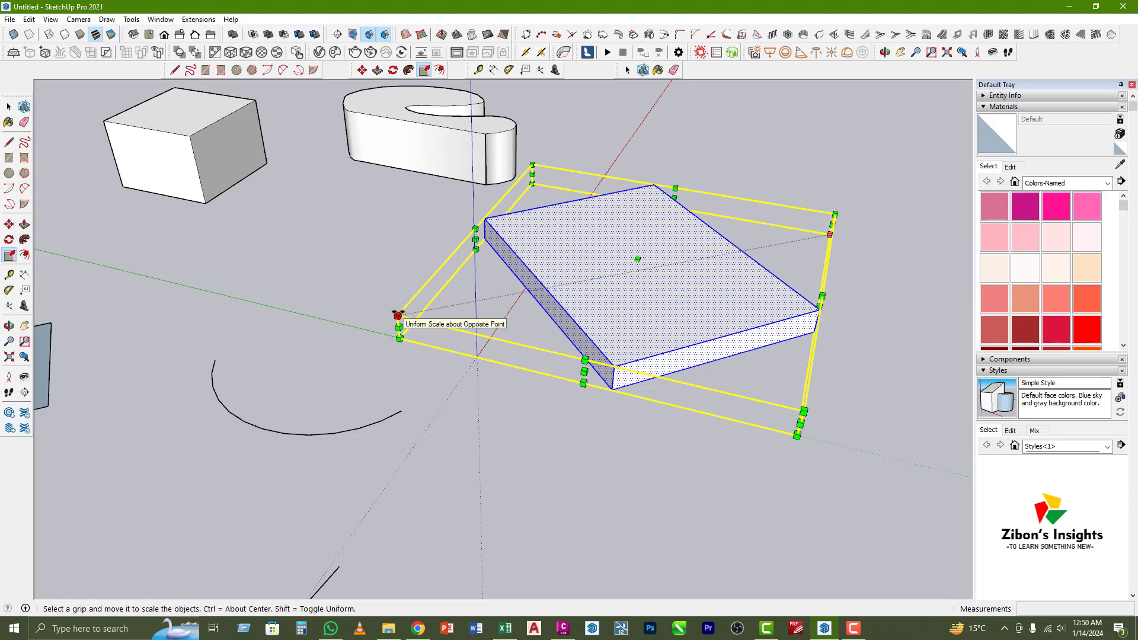
drag(398, 316, 430, 309)
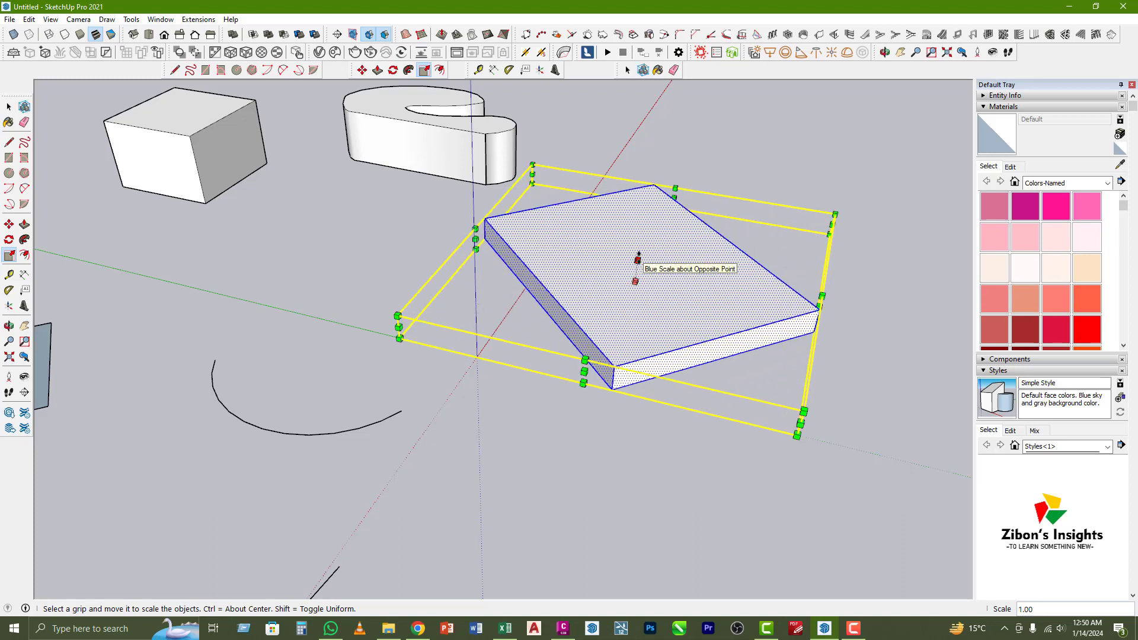
drag(638, 259, 648, 193)
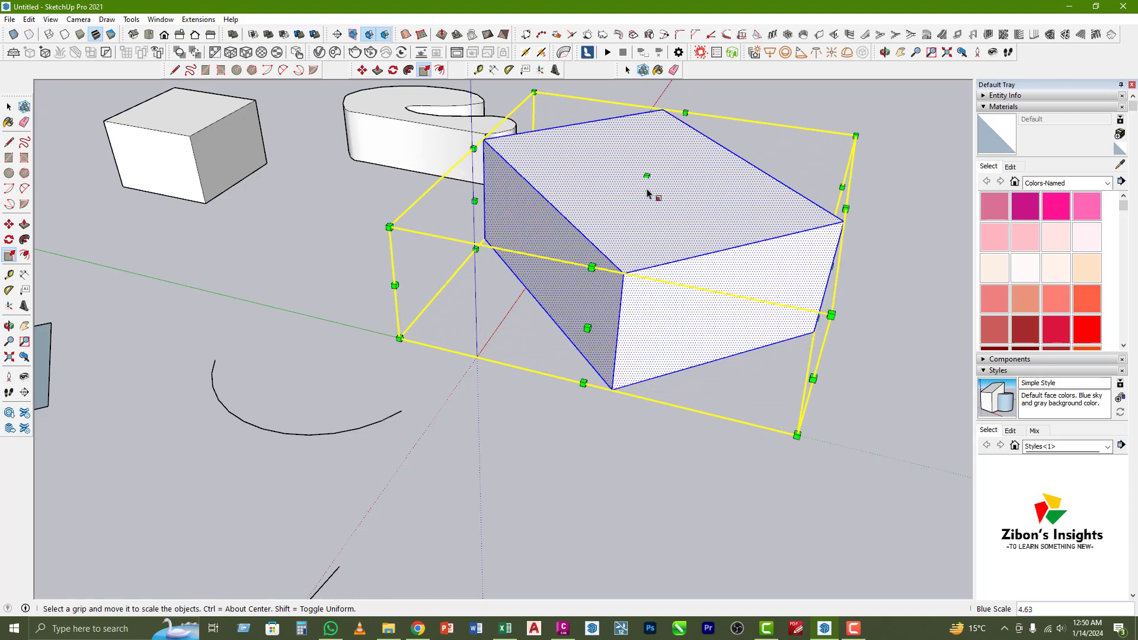
Scale the thickened slab along the green axis to about 0.22, squeezing it away from the origin
drag(475, 201, 742, 251)
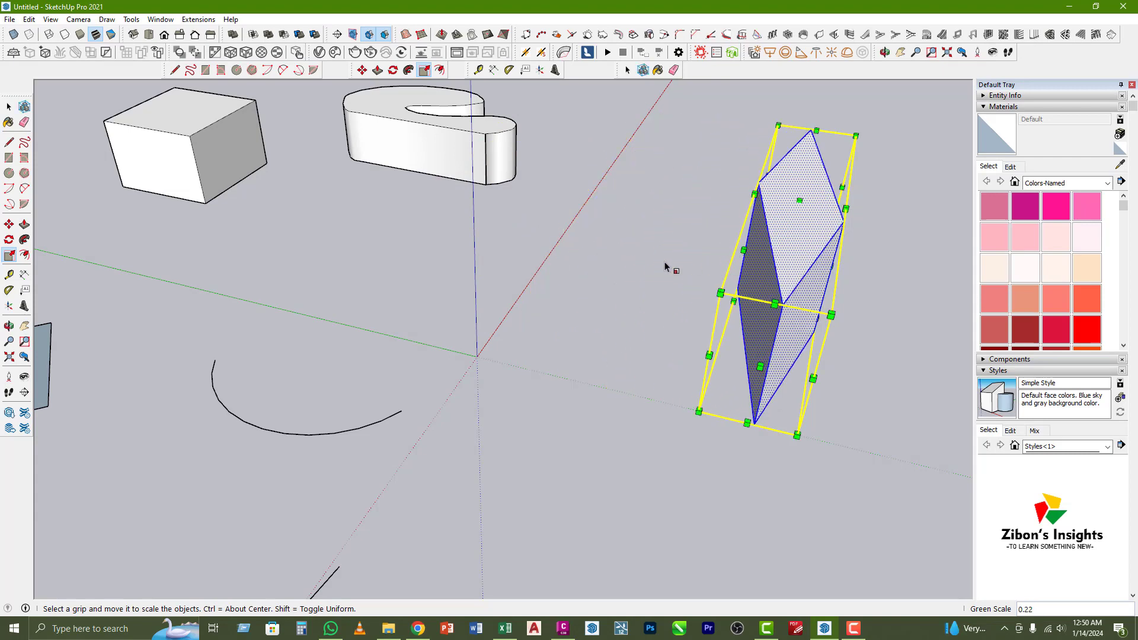
key(space)
middle_drag(619, 288, 517, 307)
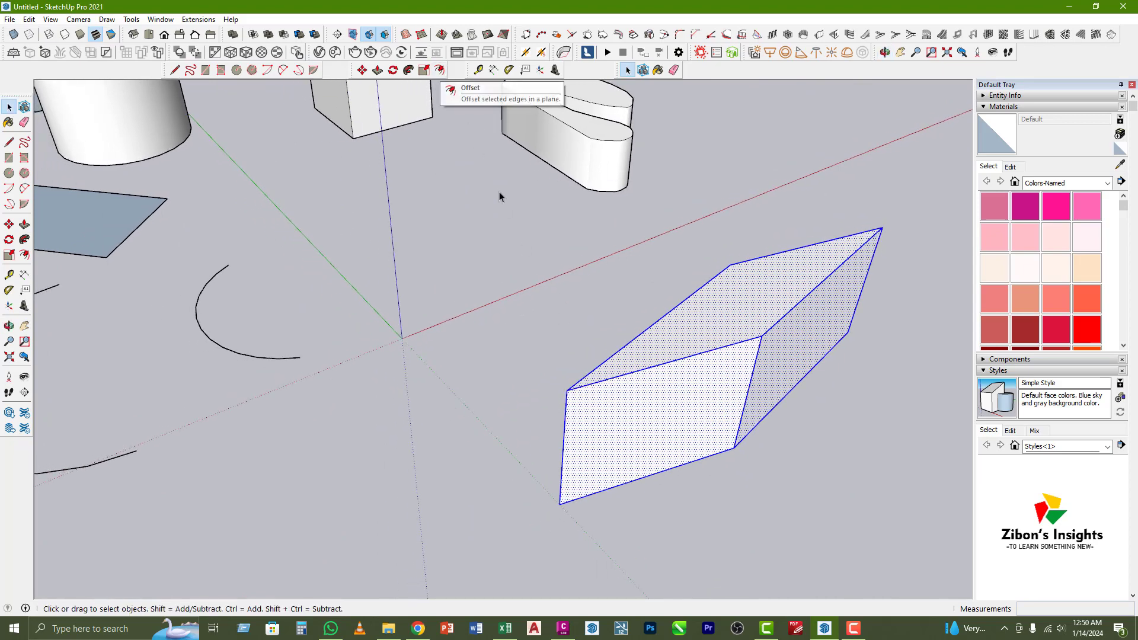
Offset the large open arc next to the small arc near the origin inward by about 1' 9 3/8", then deselect it
middle_drag(557, 264, 795, 300)
middle_drag(510, 326, 593, 335)
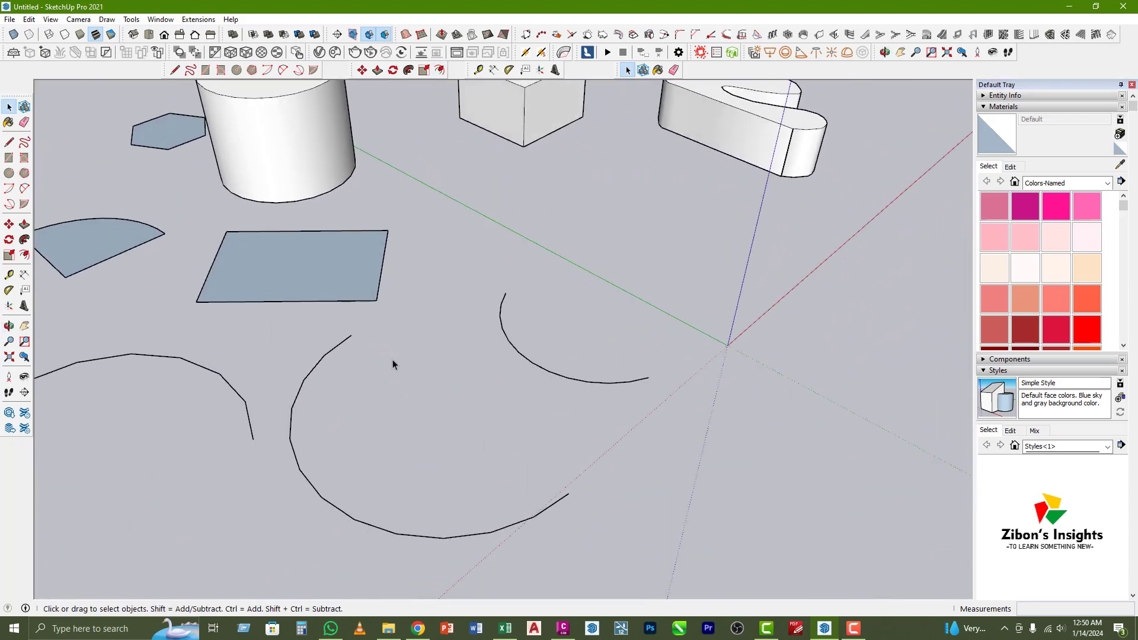
shift+middle_drag(327, 384, 372, 358)
click(356, 355)
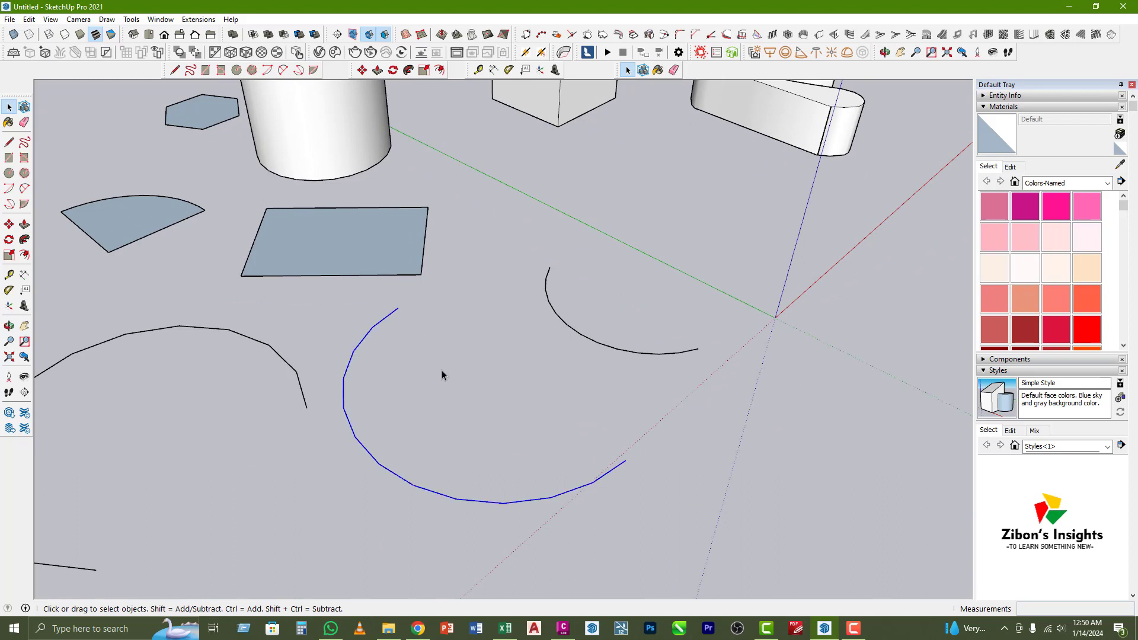
middle_drag(442, 374, 335, 414)
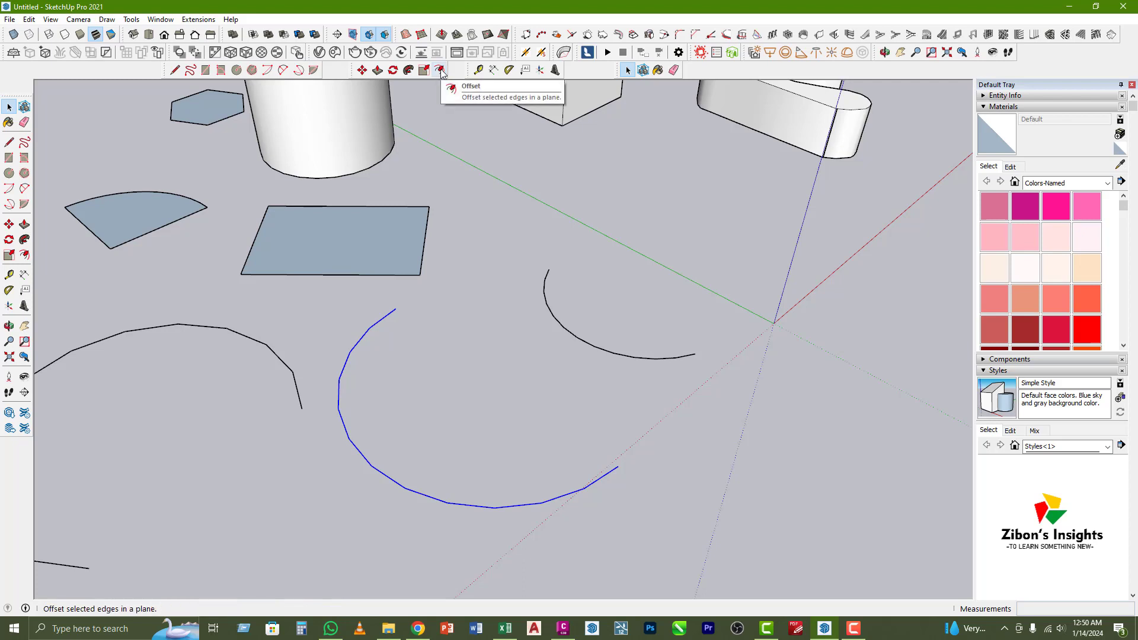
key(f)
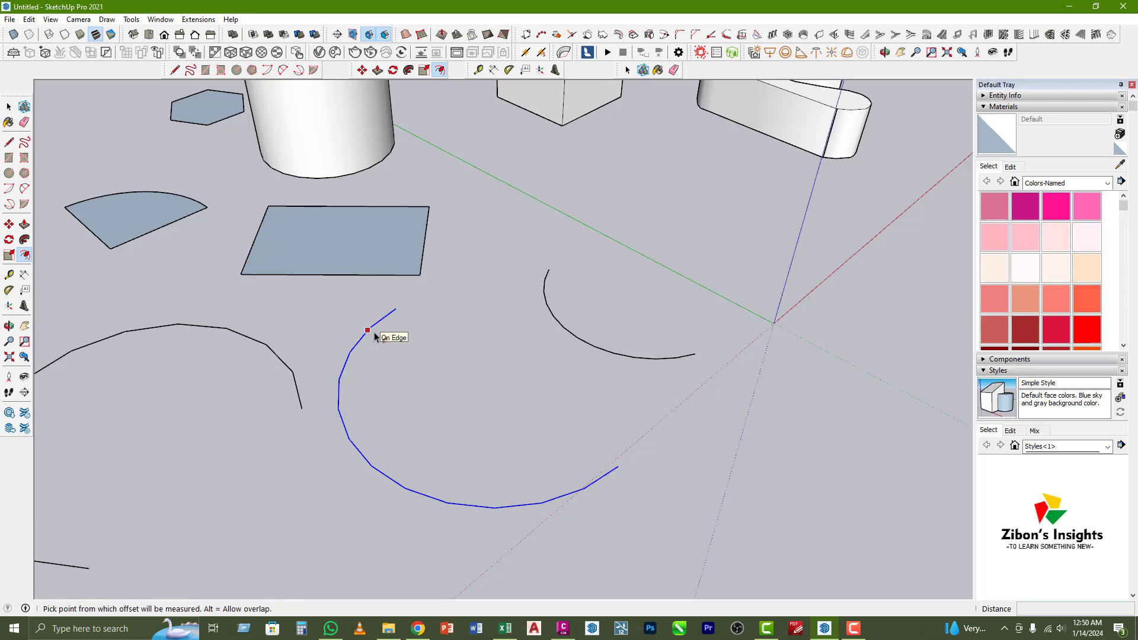
click(382, 331)
key(Escape)
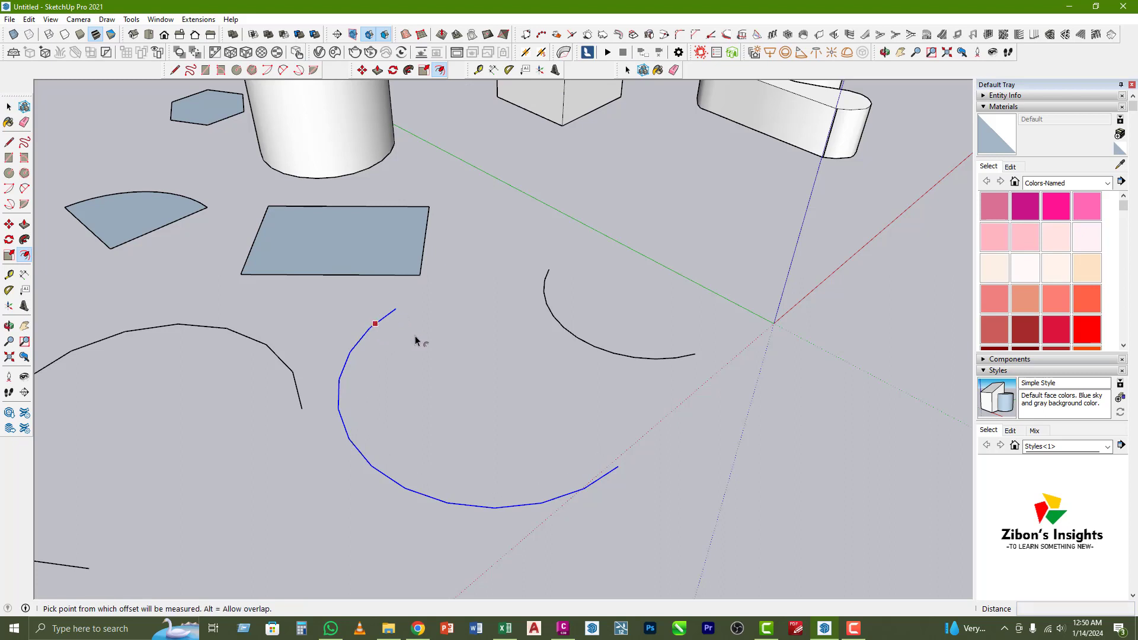
click(359, 345)
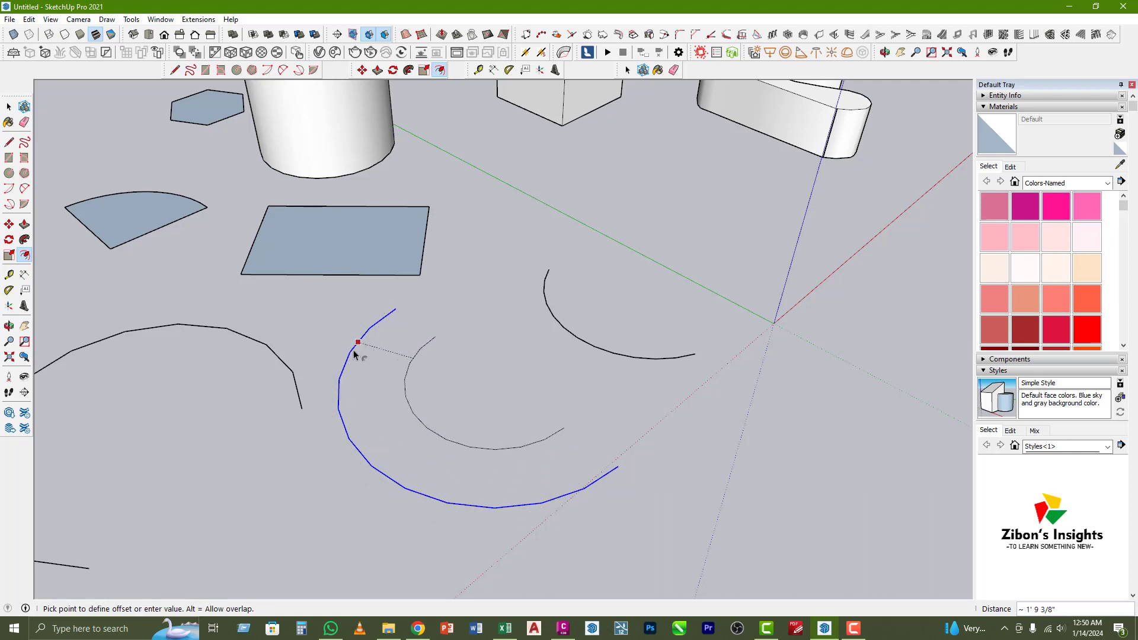
click(415, 356)
key(space)
middle_drag(432, 381, 432, 301)
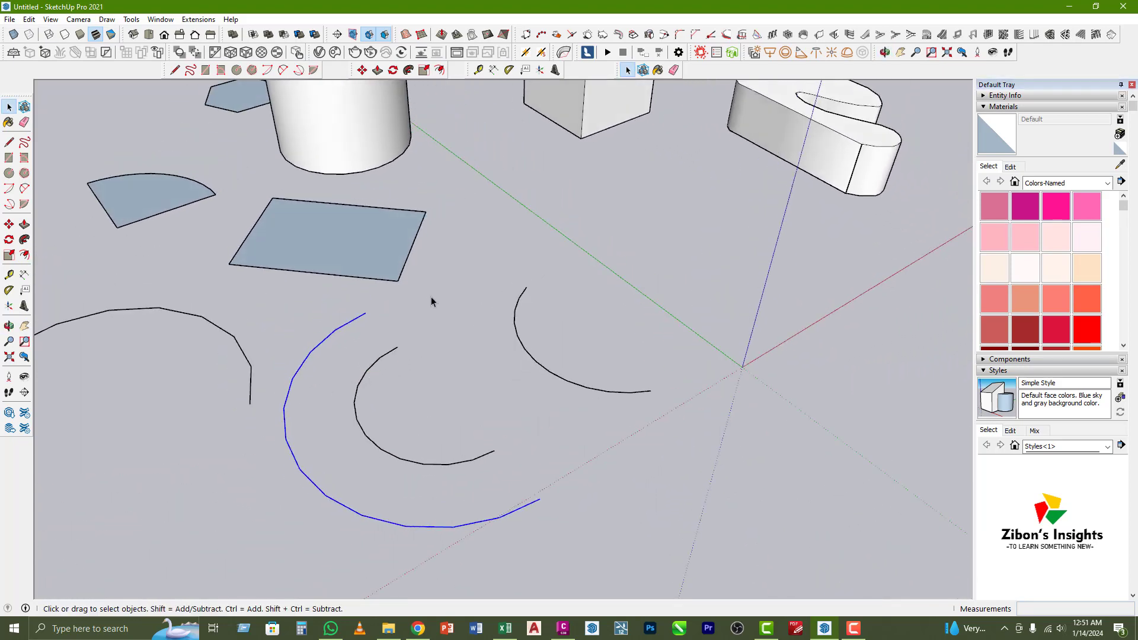
click(432, 301)
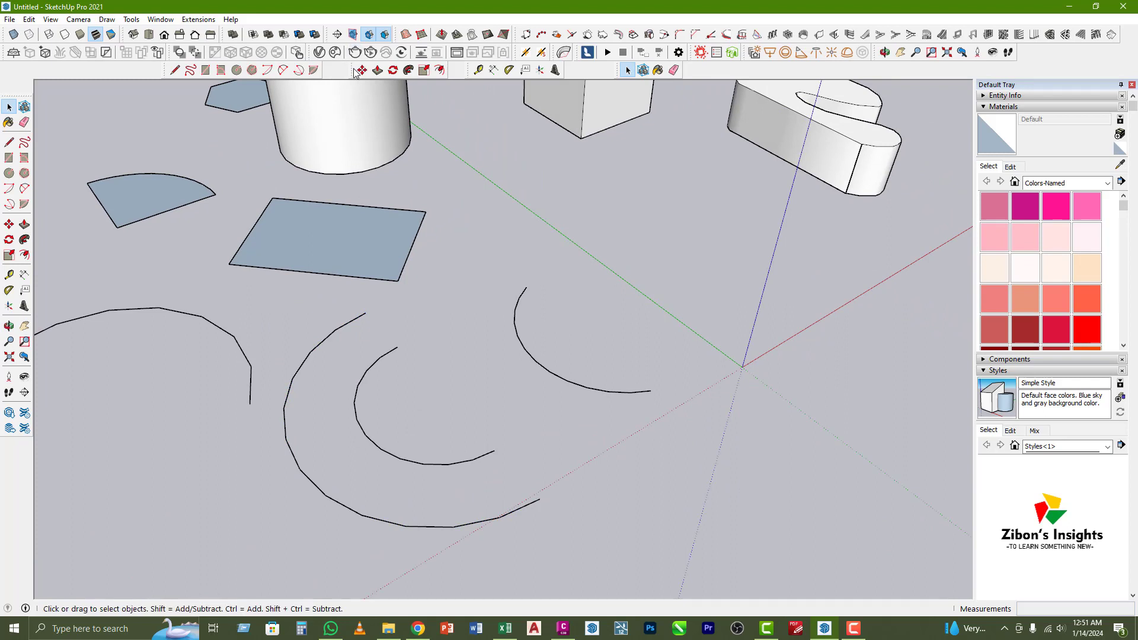
Undock the Edit toolbar and leave it floating over the drawing area
drag(355, 72, 360, 169)
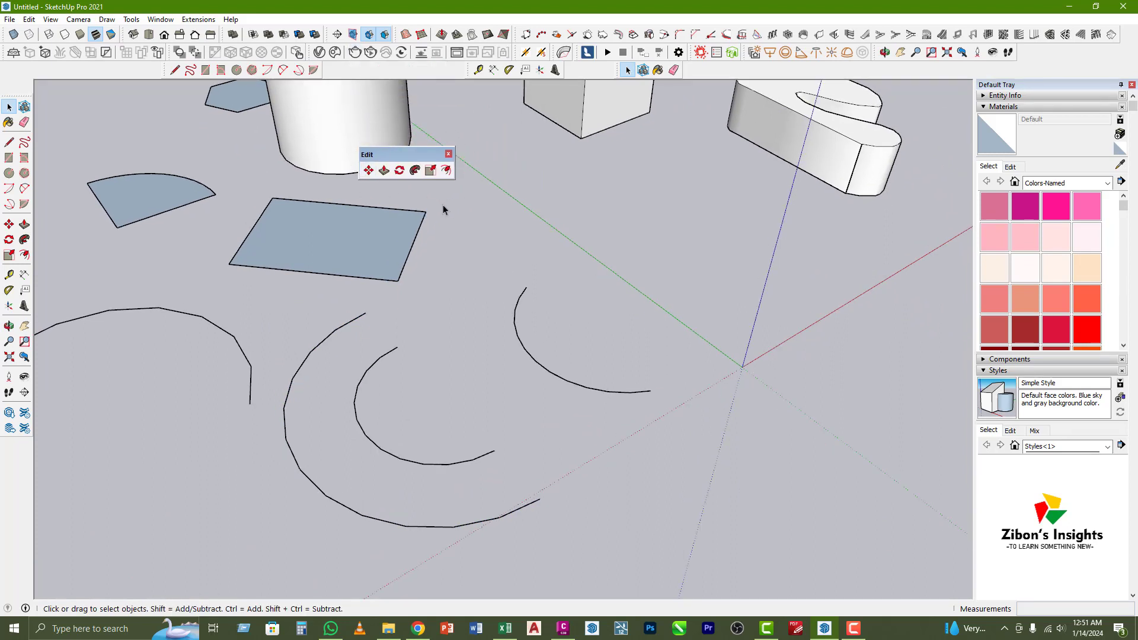
middle_drag(462, 233, 551, 231)
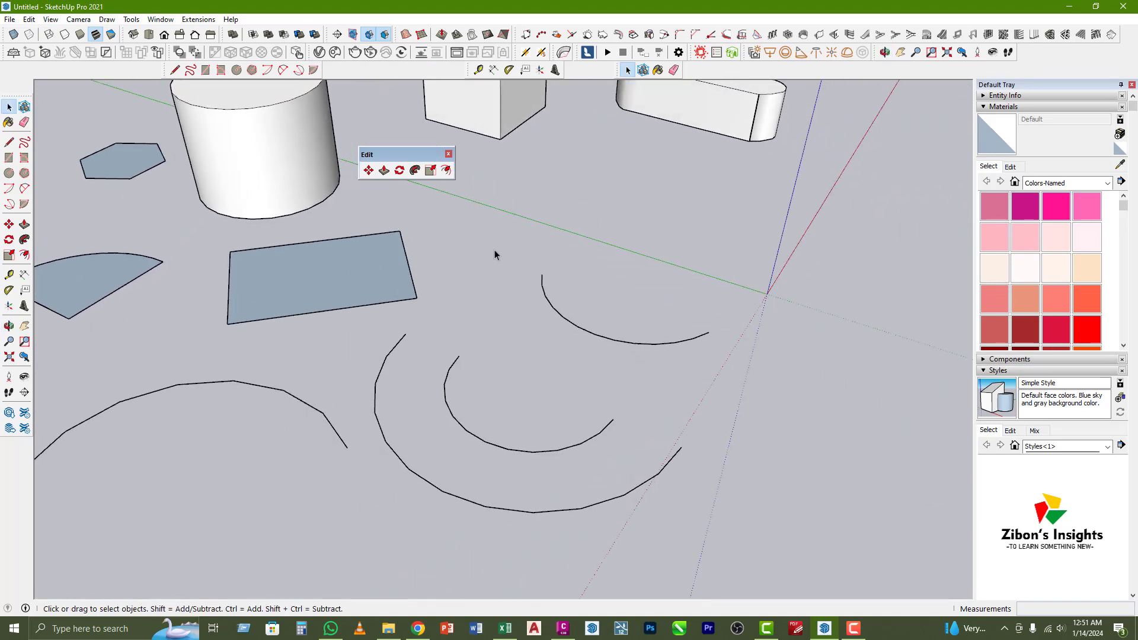
middle_drag(494, 255, 517, 243)
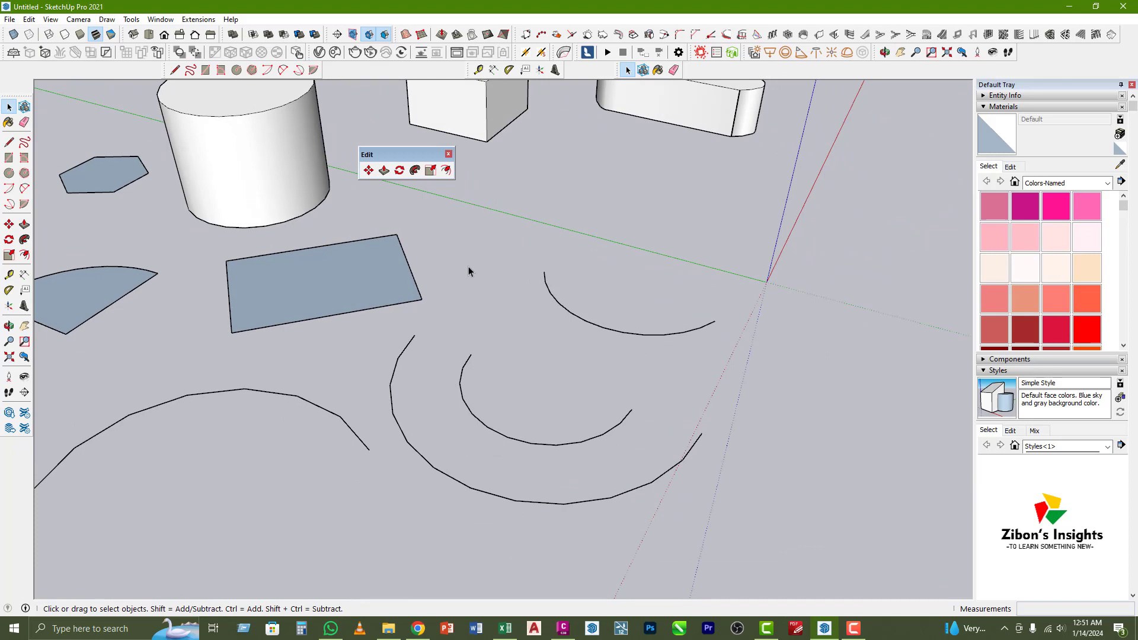
middle_drag(478, 280, 224, 269)
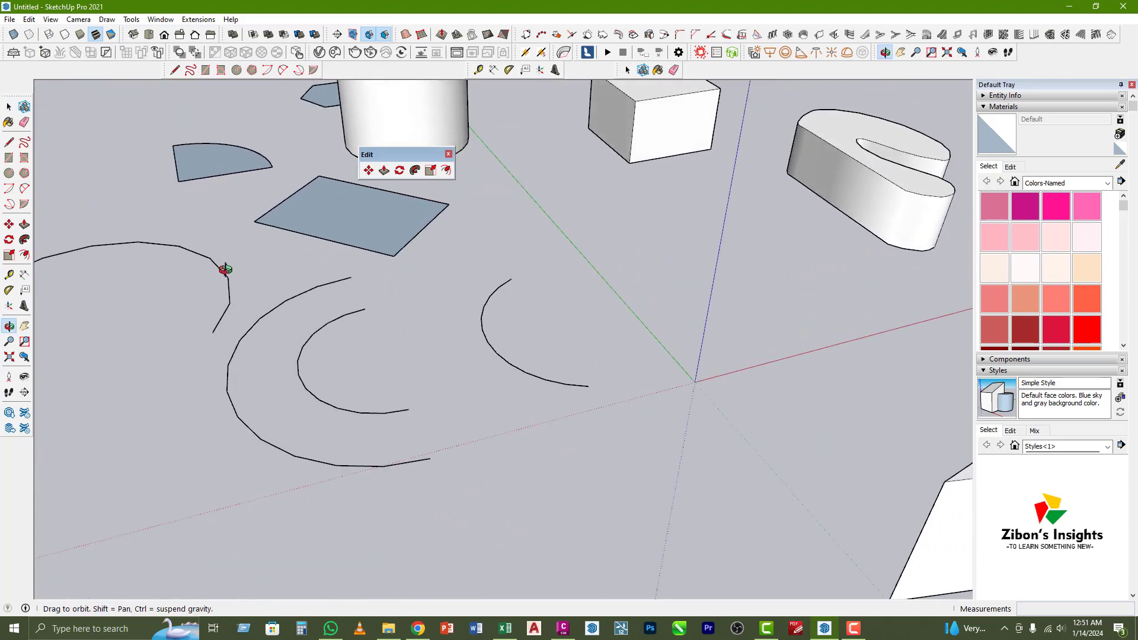
middle_drag(385, 282, 381, 308)
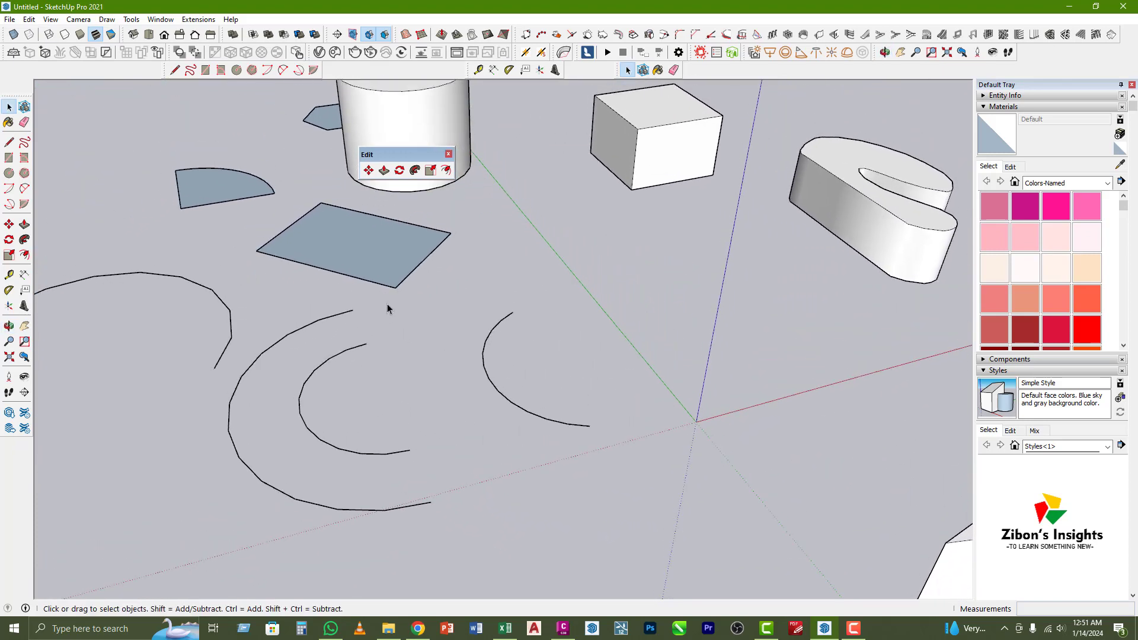